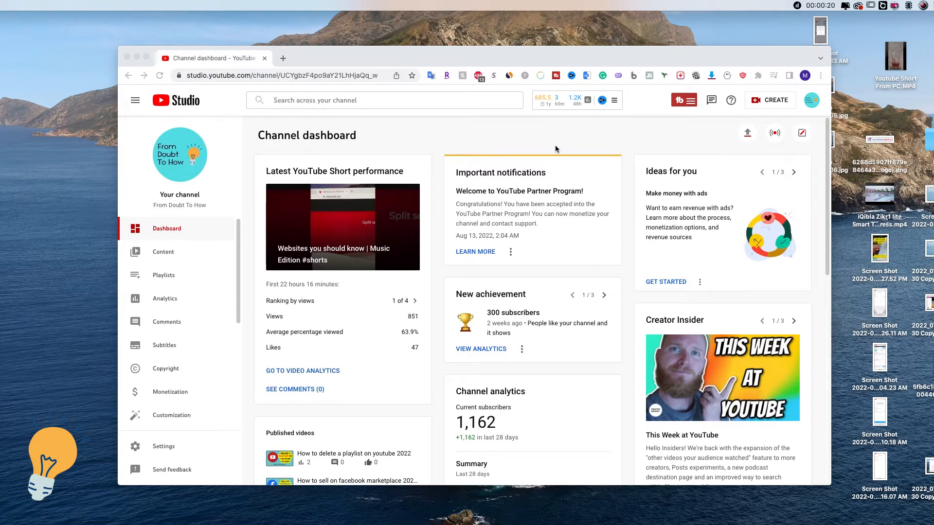
# Step: Start a new video upload with the file "How to Change YouTube Channel Name for 2022.mp4" from the Exports folder
pyautogui.click(440, 228)
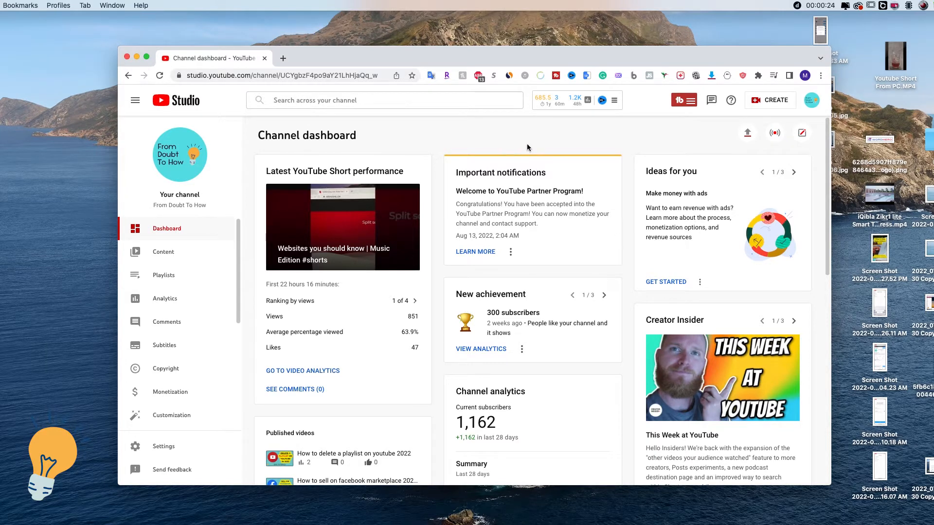
pyautogui.click(759, 108)
pyautogui.click(761, 120)
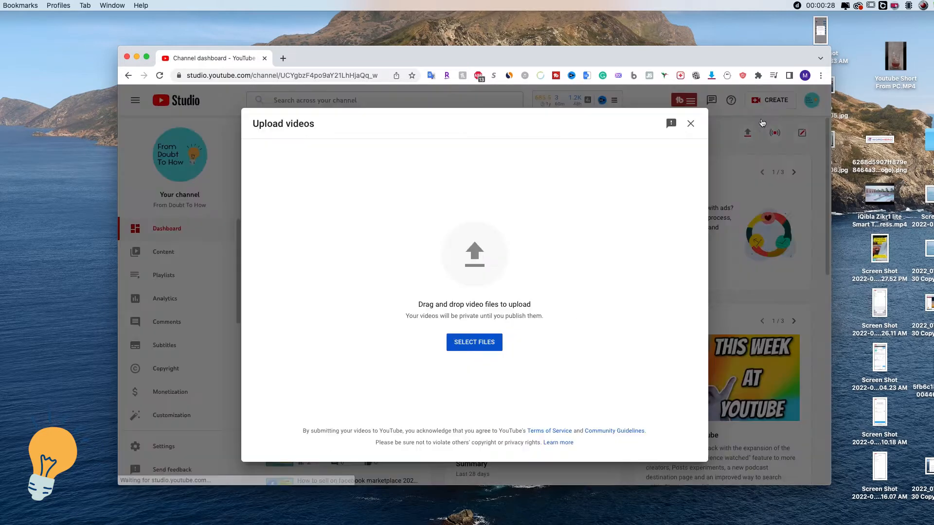
pyautogui.click(475, 347)
pyautogui.click(428, 121)
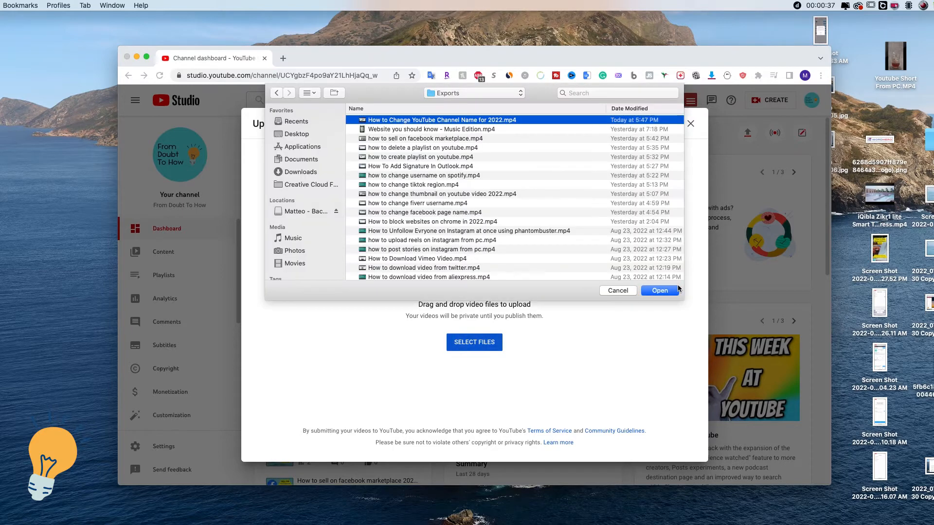
pyautogui.click(661, 291)
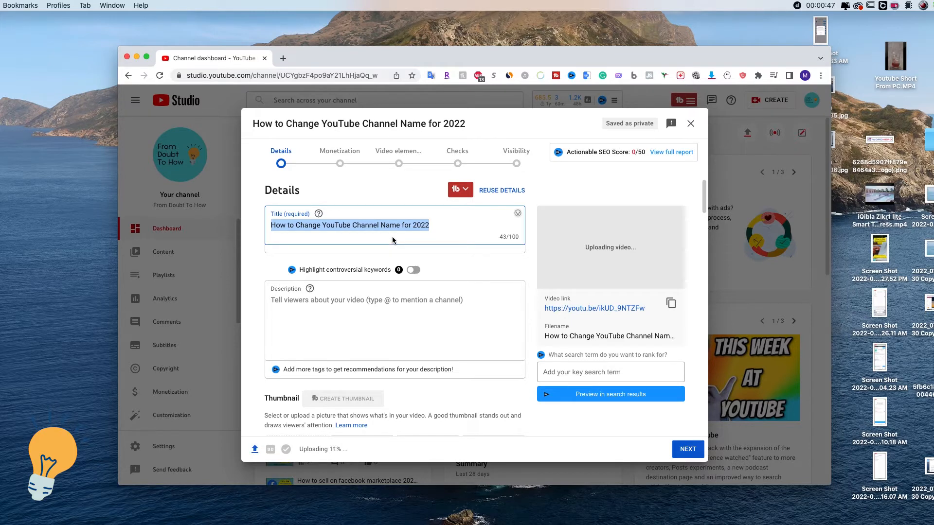
# Step: Add the video's title, "How to Change YouTube Channel Name for 2022", as a tag in the upload details
pyautogui.click(456, 230)
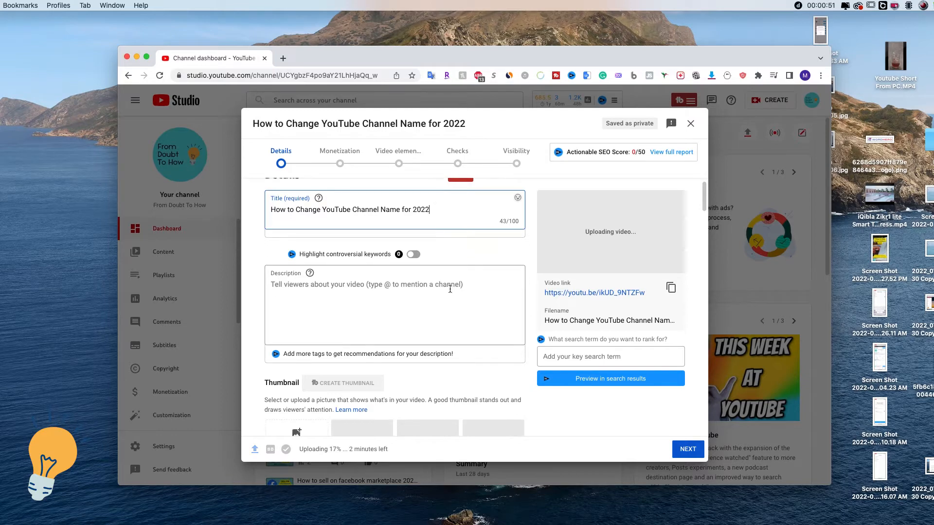
pyautogui.scroll(-3, 452, 282)
pyautogui.scroll(-10, 448, 288)
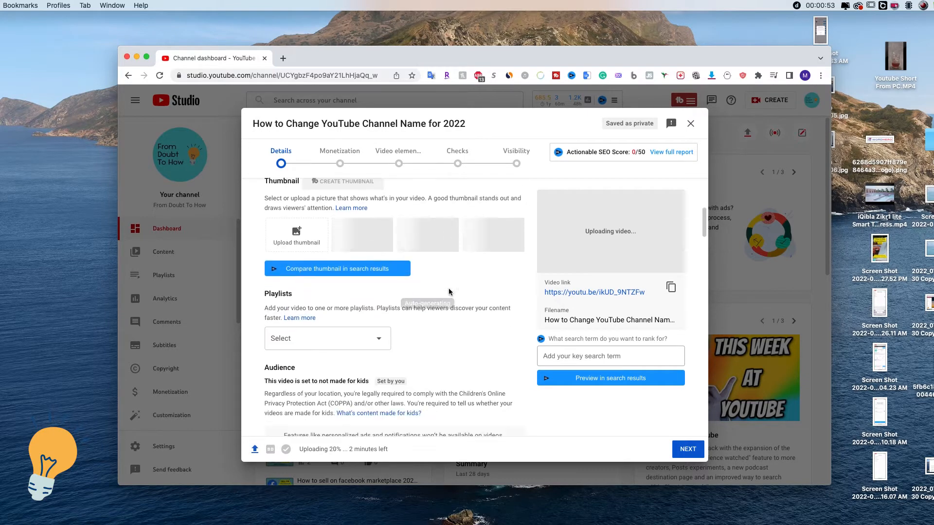
pyautogui.scroll(-15, 448, 290)
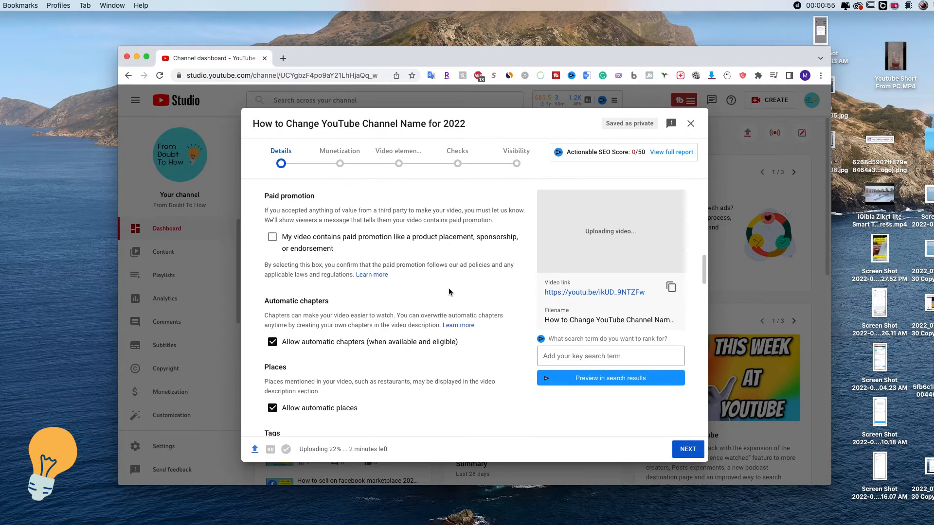
pyautogui.scroll(-1, 448, 288)
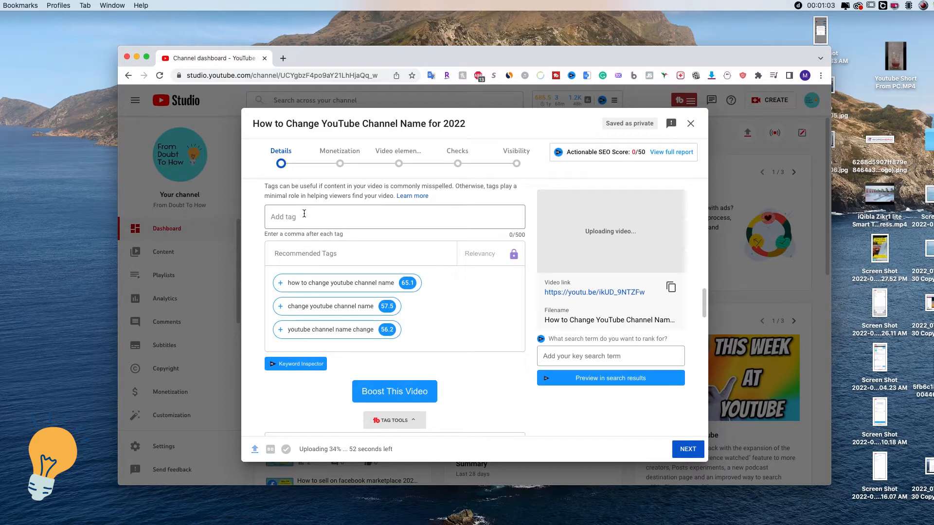
pyautogui.click(297, 217)
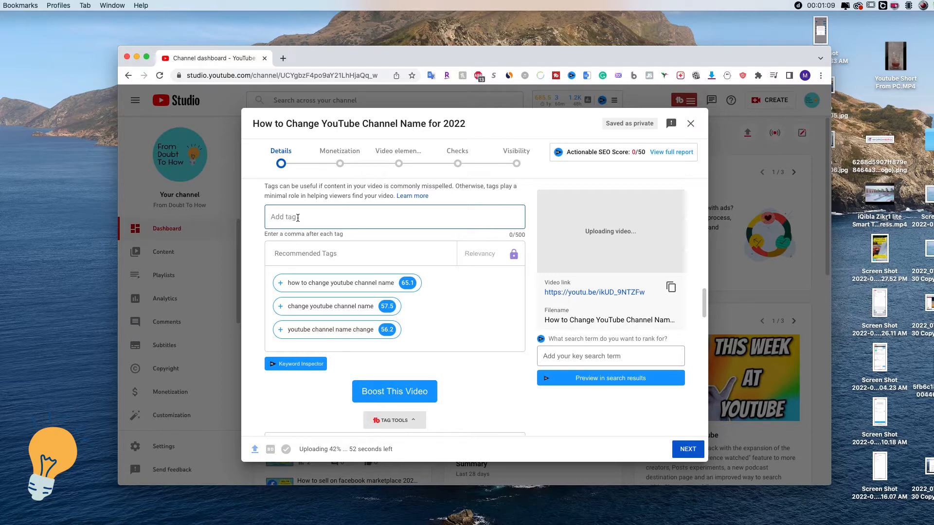
pyautogui.write('How to Change YouTube Channel Name for 2022')
pyautogui.press('Return')
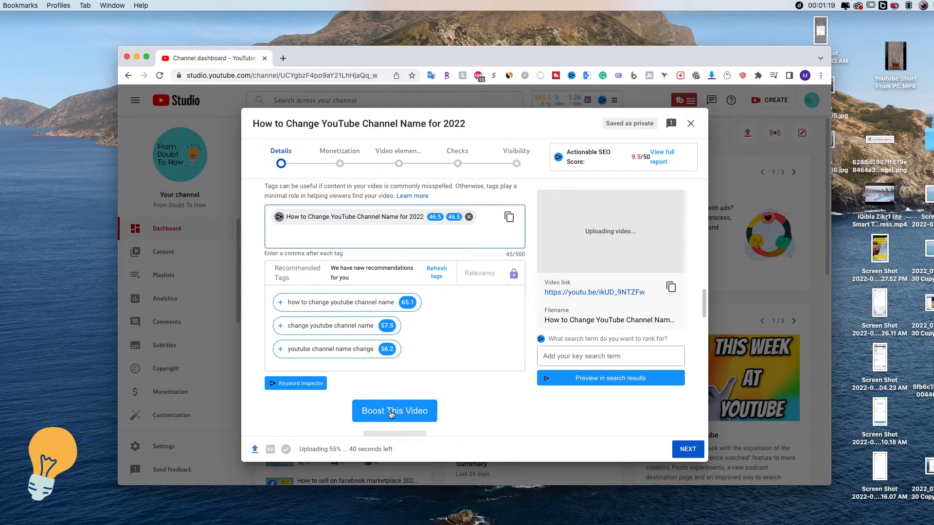
# Step: Check the scores of the recommended tags and boost the video with vidIQ to unlock more tag suggestions
pyautogui.scroll(-1, 389, 397)
pyautogui.scroll(-1, 389, 397)
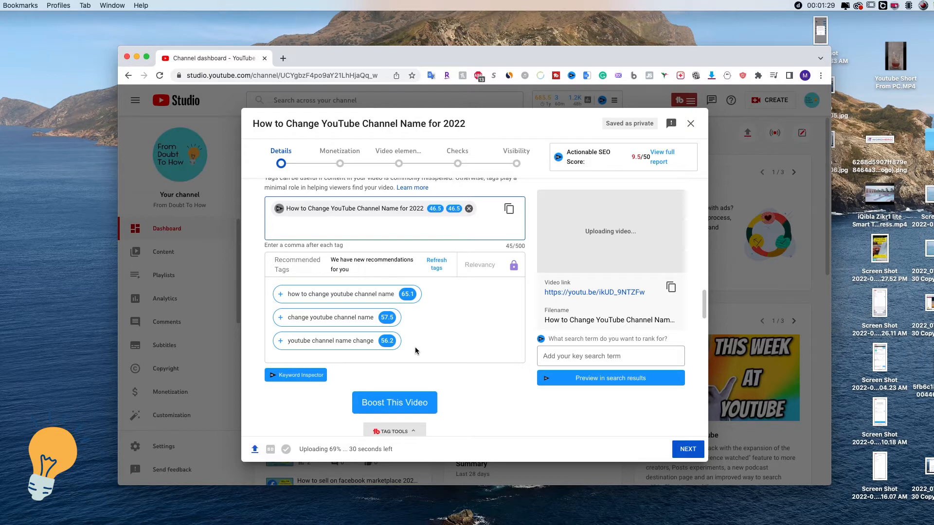
pyautogui.moveTo(414, 295)
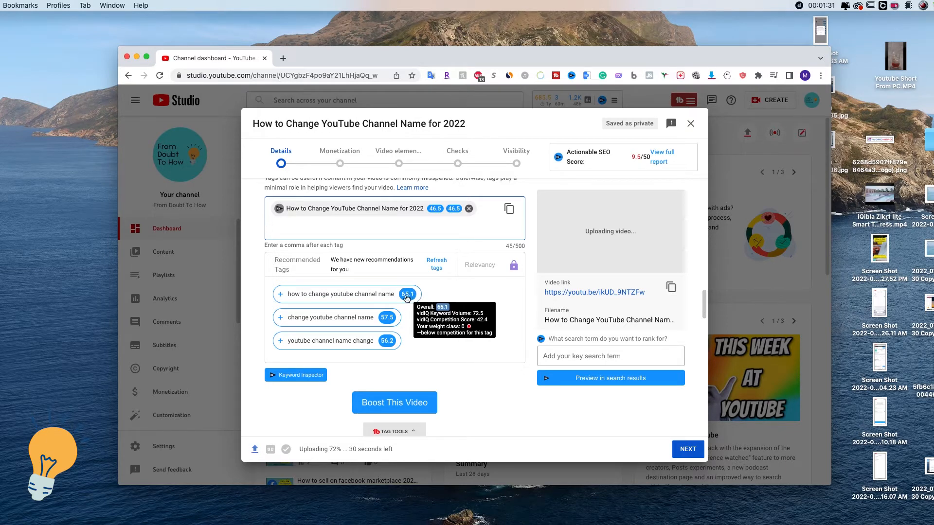
pyautogui.moveTo(389, 320)
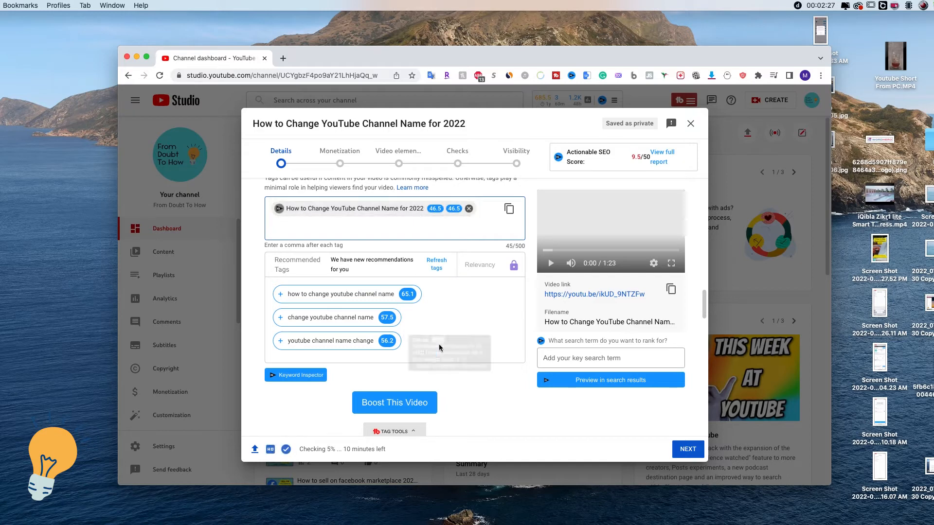
pyautogui.scroll(-1, 454, 378)
pyautogui.scroll(-1, 454, 375)
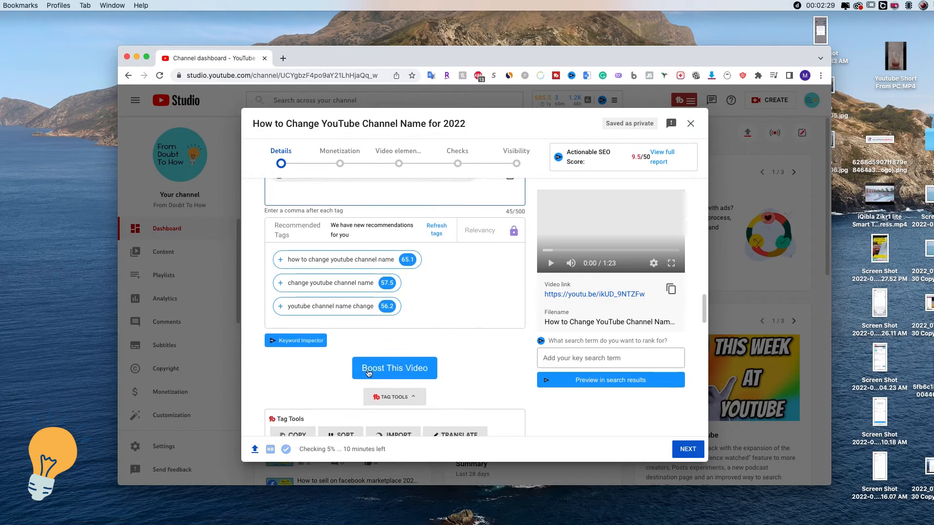
pyautogui.click(406, 371)
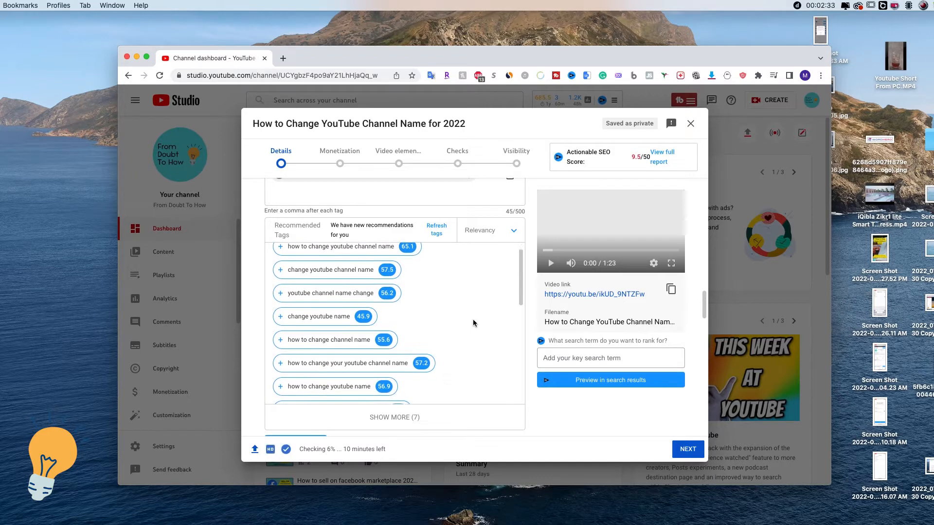
# Step: Look through the expanded list of recommended tags and check the character limit of the tag field
pyautogui.scroll(-10, 482, 306)
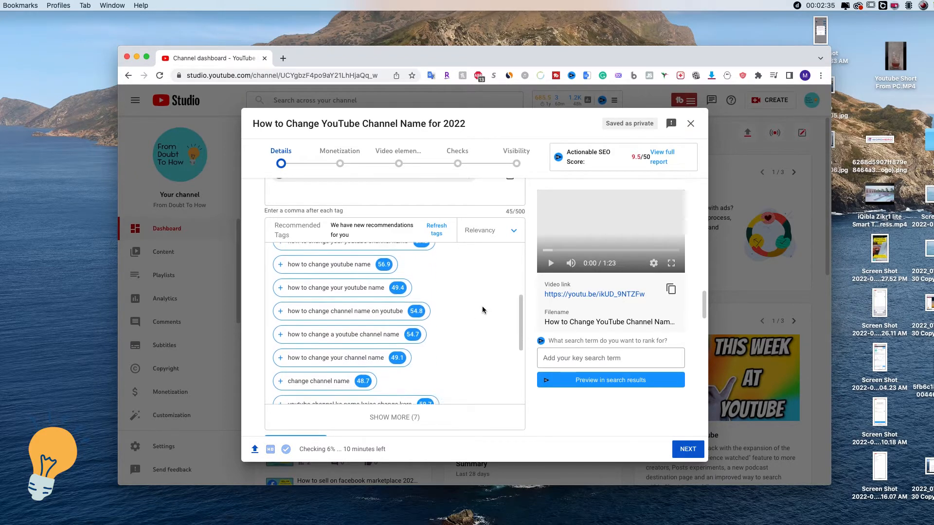
pyautogui.scroll(10, 483, 306)
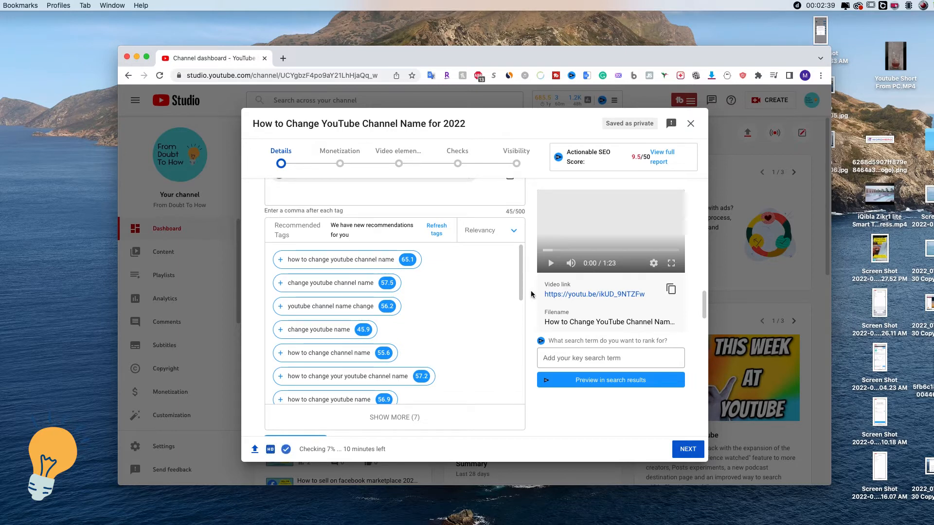
pyautogui.scroll(-1, 530, 290)
pyautogui.scroll(-1, 530, 290)
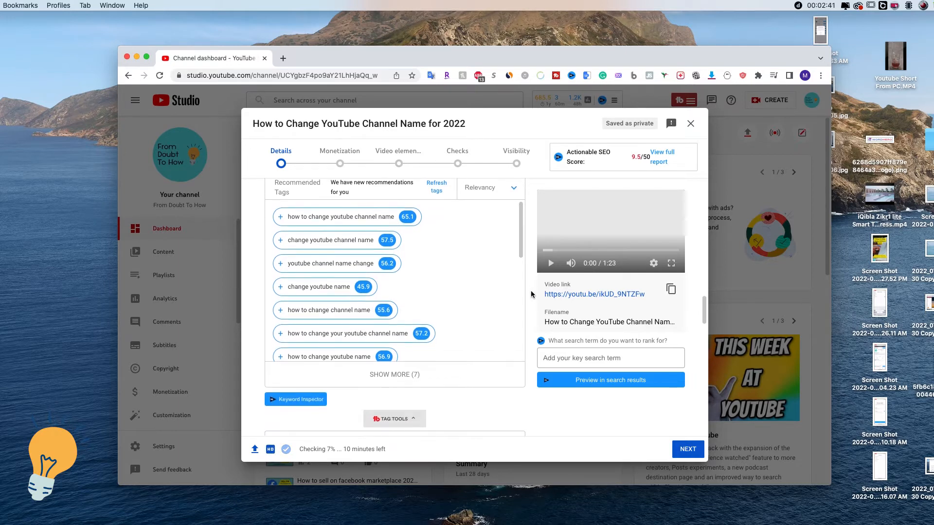
pyautogui.scroll(1, 530, 291)
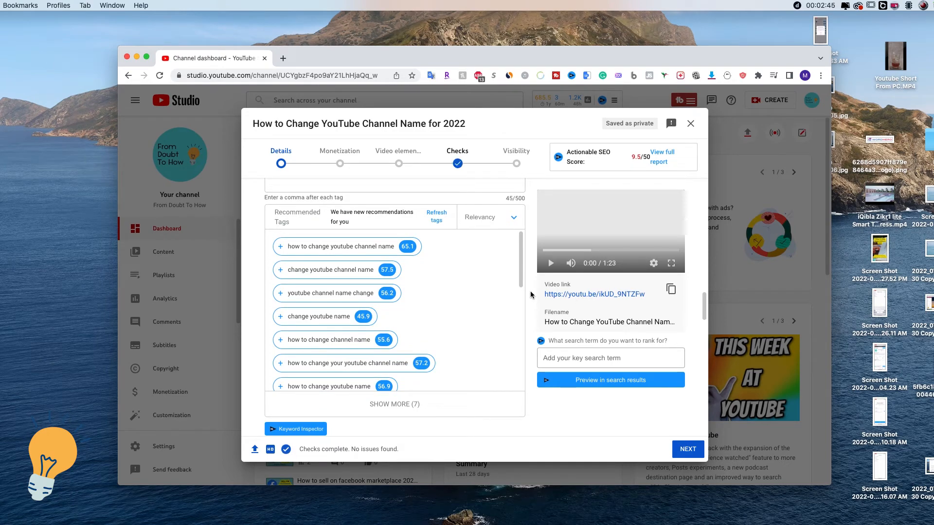
pyautogui.scroll(3, 530, 295)
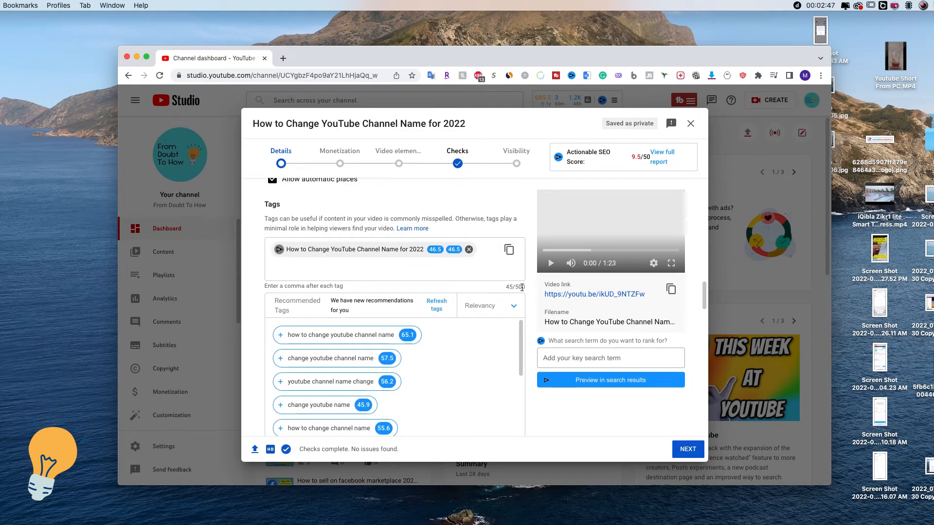
pyautogui.moveTo(525, 290); pyautogui.dragTo(509, 286)
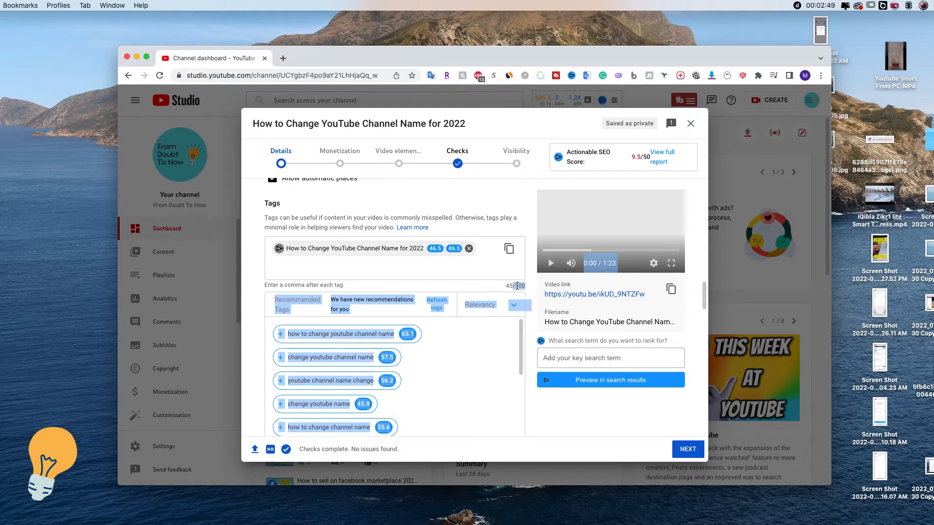
pyautogui.click(521, 286)
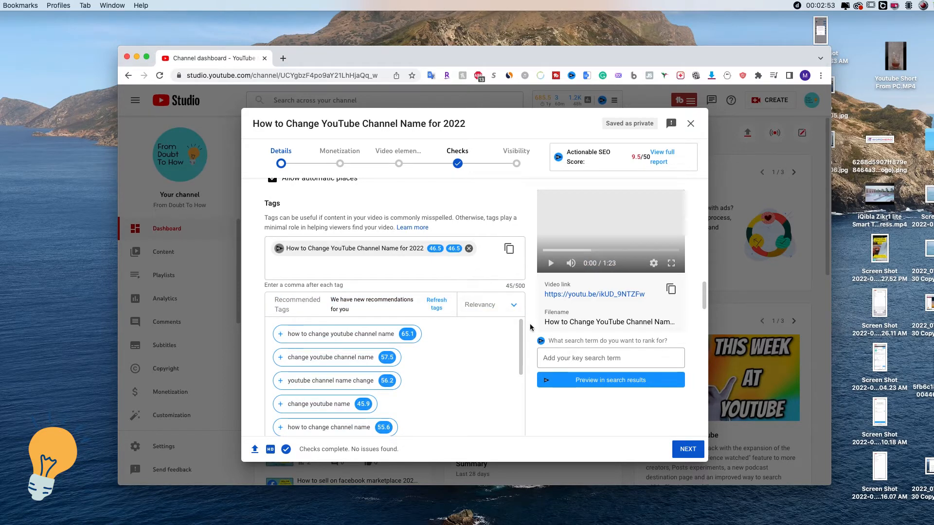
# Step: Add the recommended tag "how to change youtube channel name" to the video's tags
pyautogui.scroll(-3, 530, 326)
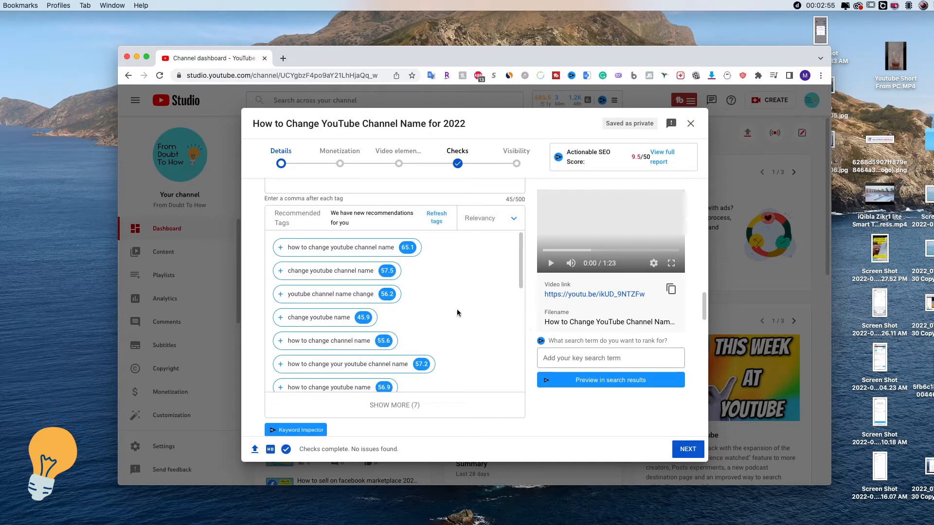
pyautogui.moveTo(355, 257)
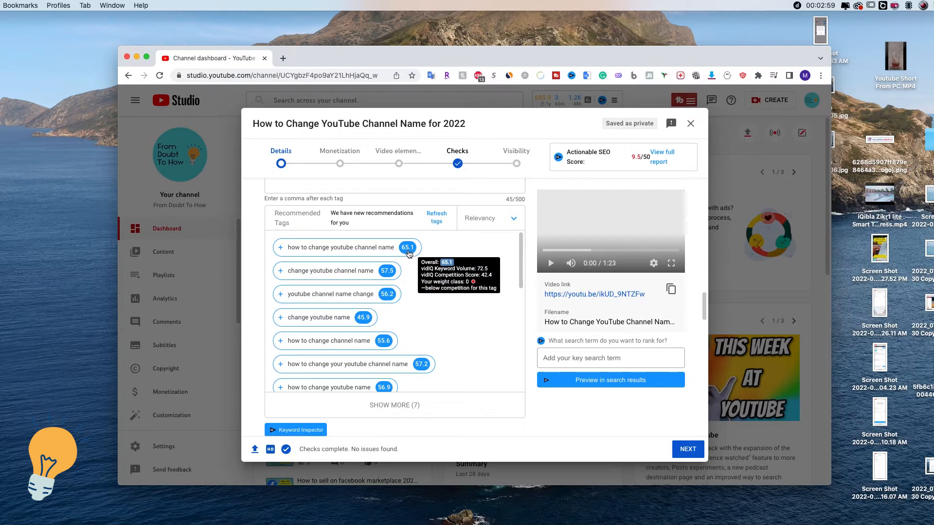
pyautogui.click(281, 250)
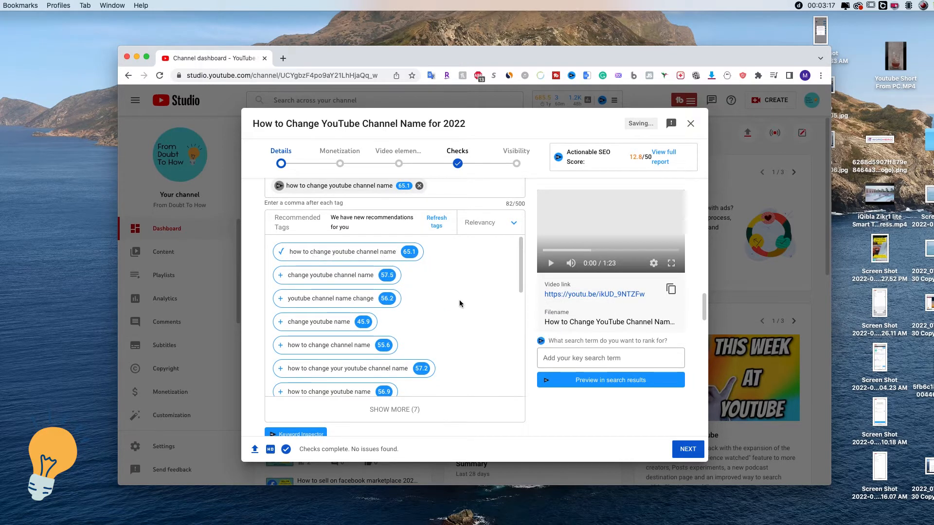
# Step: Compare the keyword volume and competition scores of the recommended tags, and expand the list to show the remaining suggestions
pyautogui.scroll(-1, 459, 300)
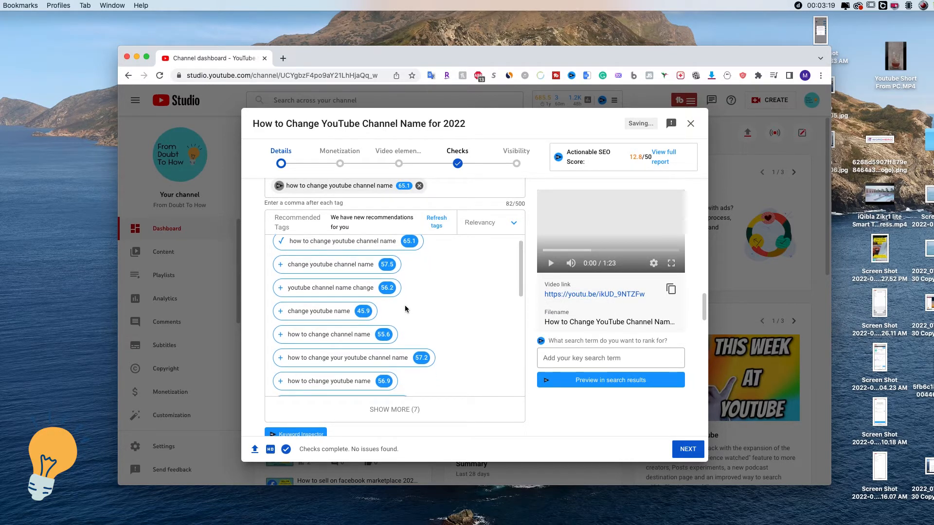
pyautogui.scroll(-5, 405, 309)
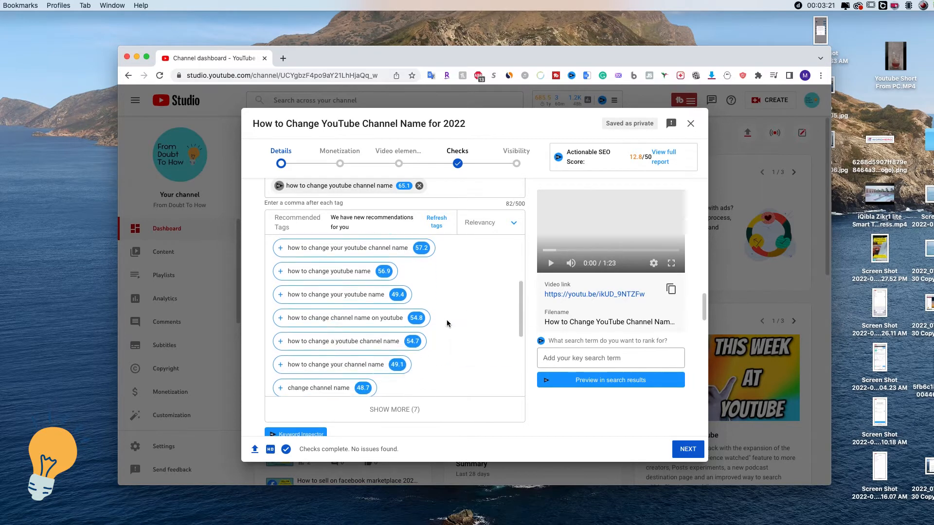
pyautogui.scroll(-5, 447, 323)
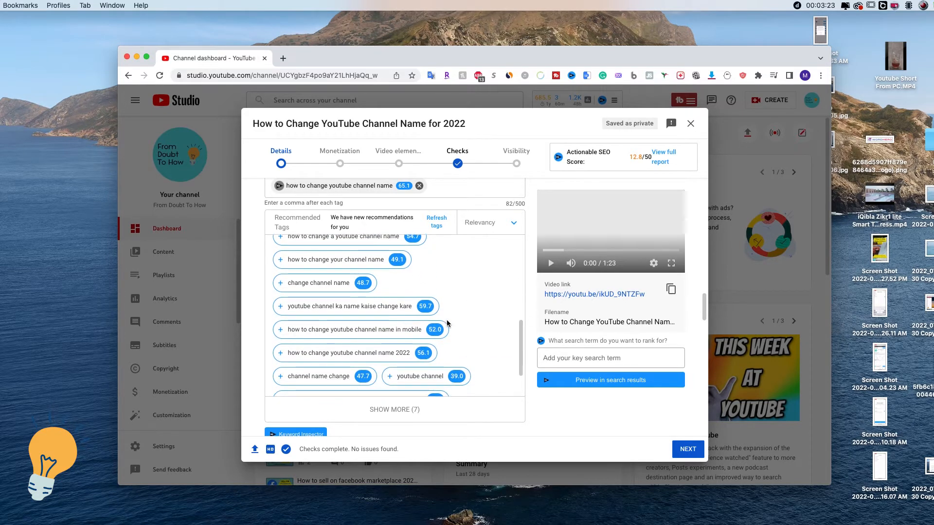
pyautogui.scroll(-4, 447, 323)
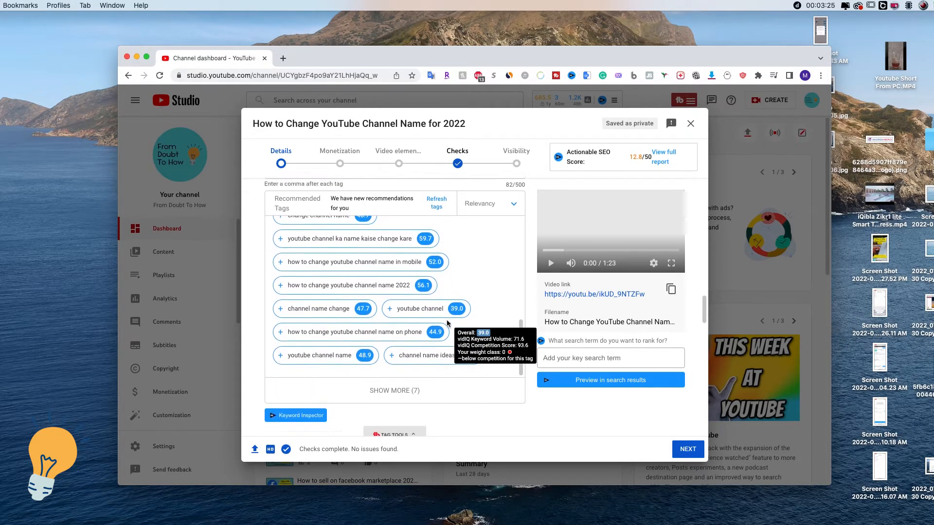
pyautogui.scroll(2, 482, 321)
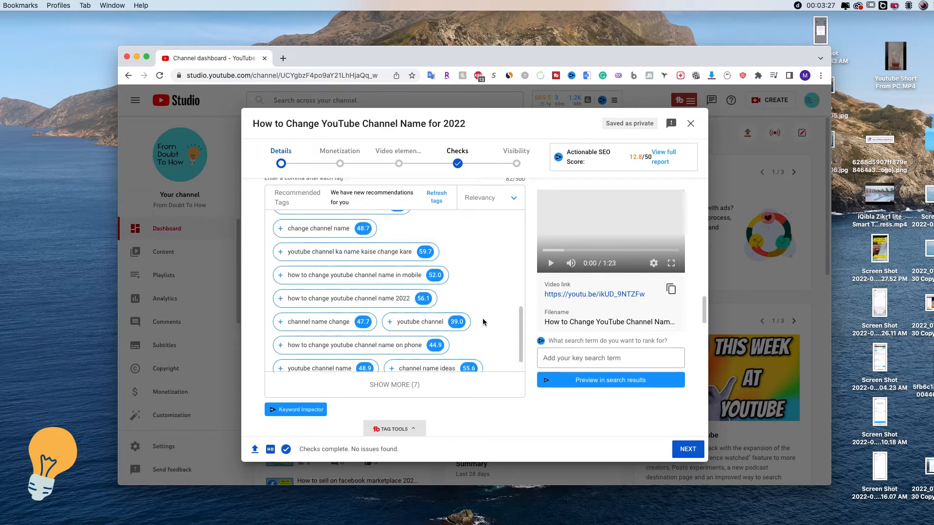
pyautogui.scroll(2, 483, 322)
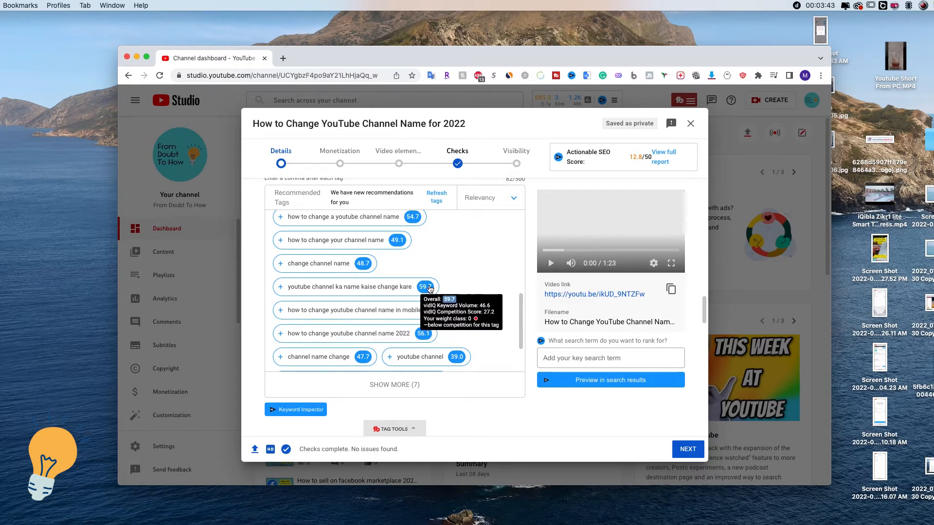
pyautogui.scroll(-3, 460, 304)
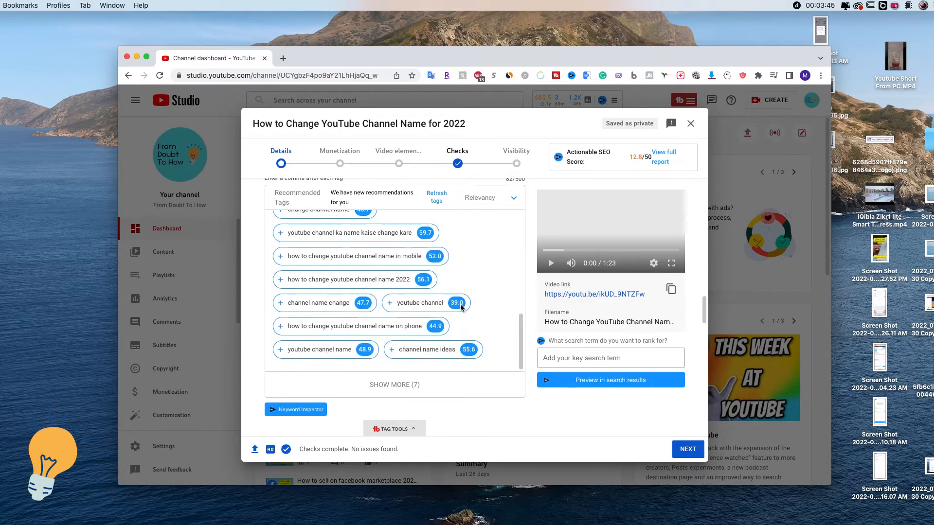
pyautogui.scroll(10, 460, 306)
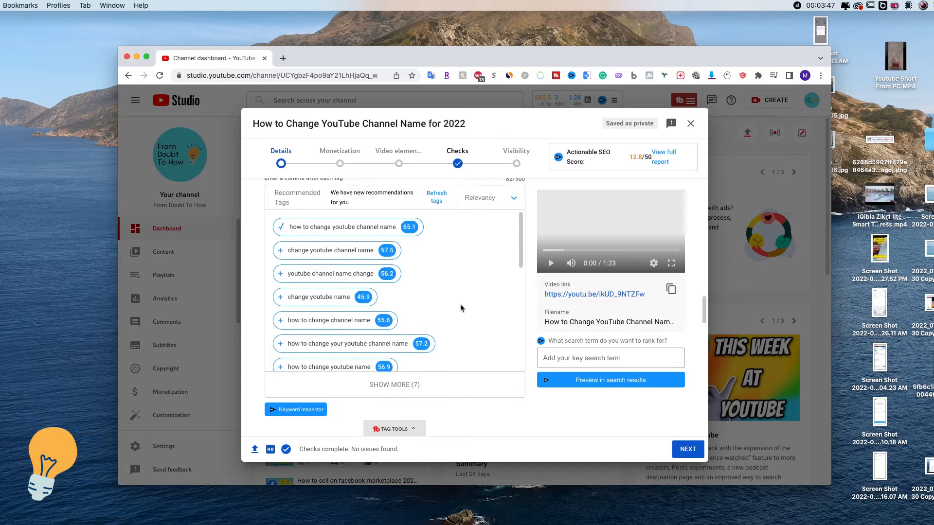
pyautogui.moveTo(414, 230)
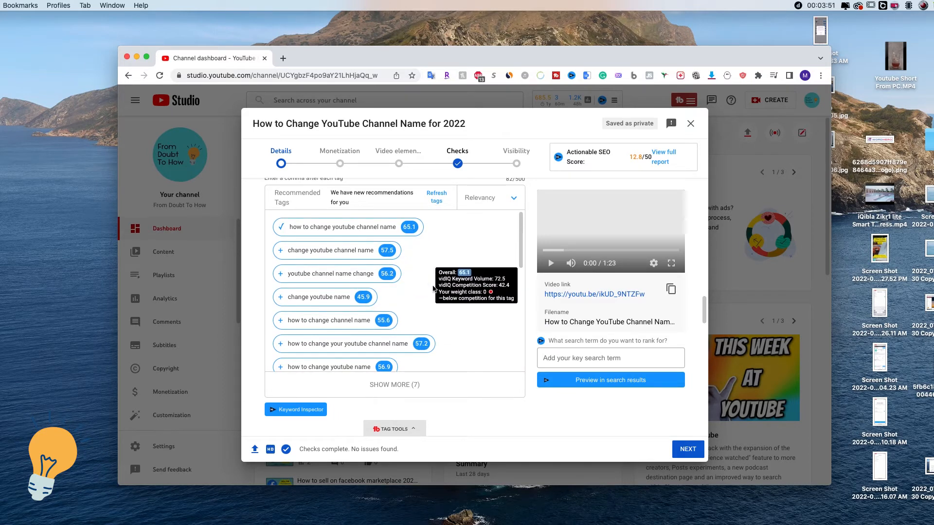
pyautogui.scroll(-5, 432, 290)
pyautogui.click(395, 384)
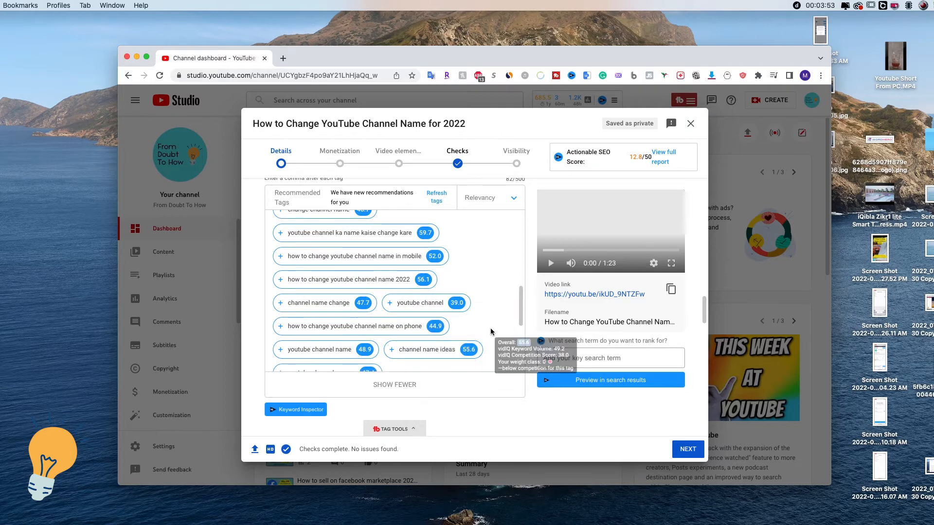
# Step: Review the remaining recommended tags and add "change youtube channel name" to the video's tags
pyautogui.scroll(-6, 489, 330)
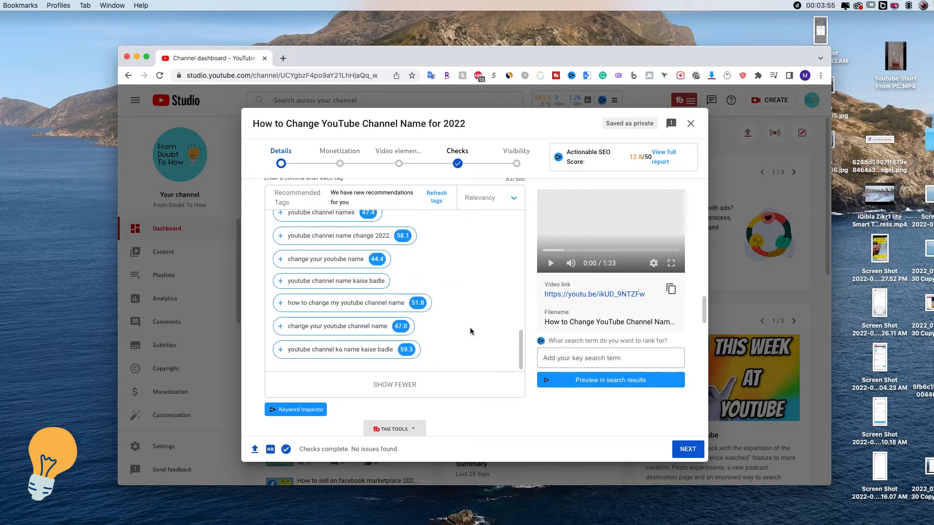
pyautogui.scroll(10, 470, 330)
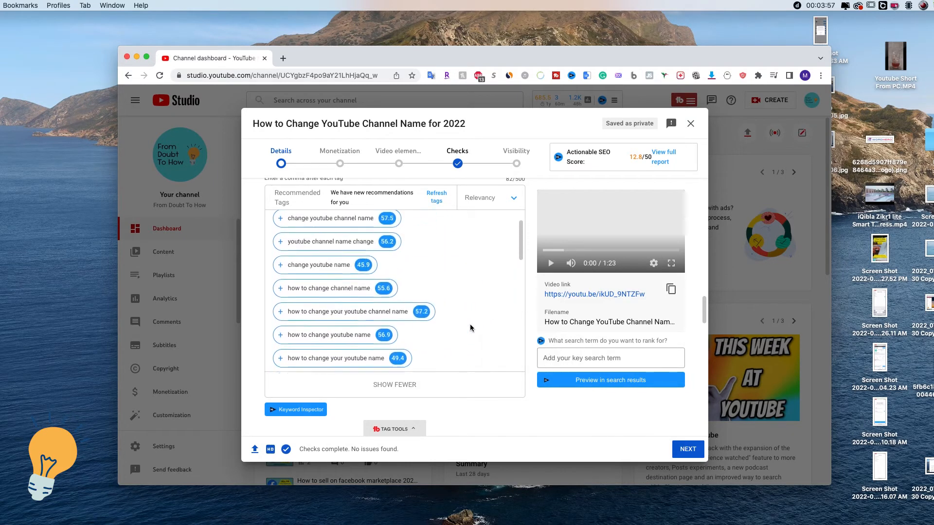
pyautogui.scroll(2, 469, 328)
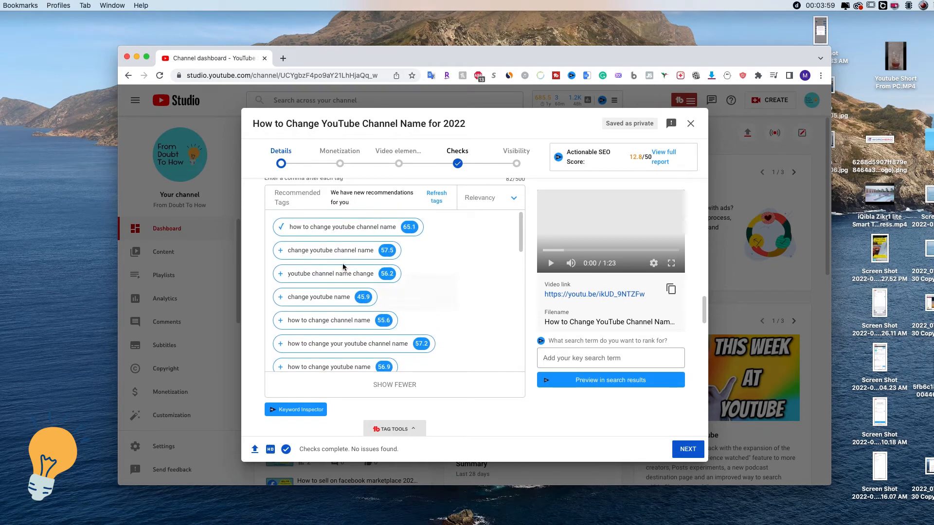
pyautogui.click(280, 251)
# Step: Add the recommended tags "how to change channel name" and "change youtube name" to the video's tags
pyautogui.scroll(-5, 454, 320)
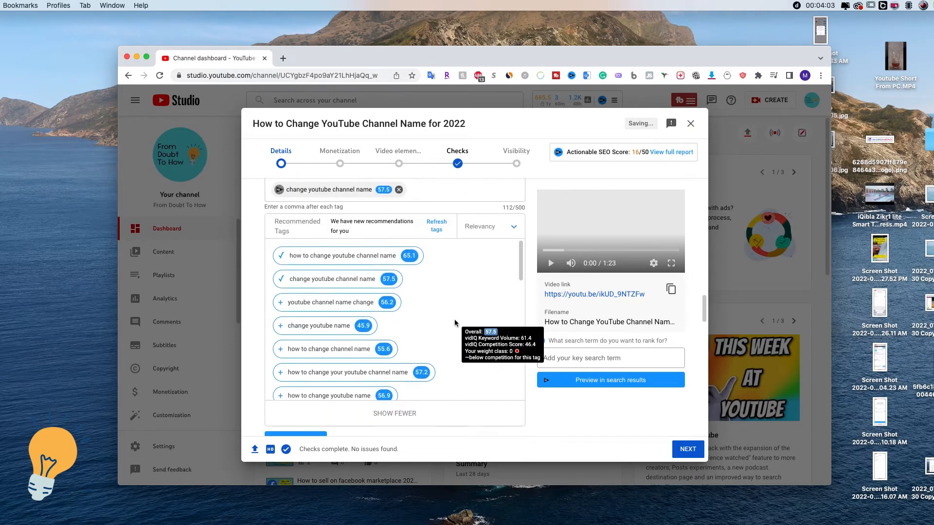
pyautogui.scroll(-4, 319, 281)
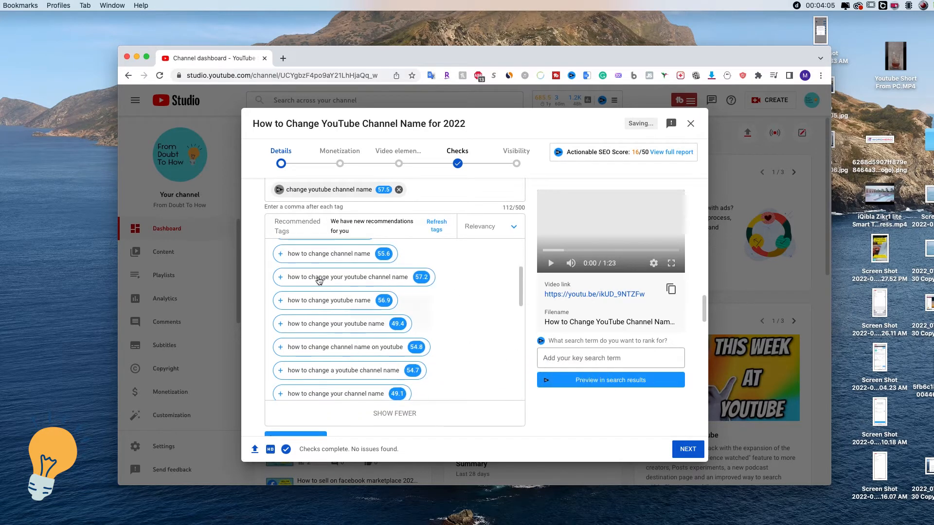
pyautogui.scroll(1, 319, 281)
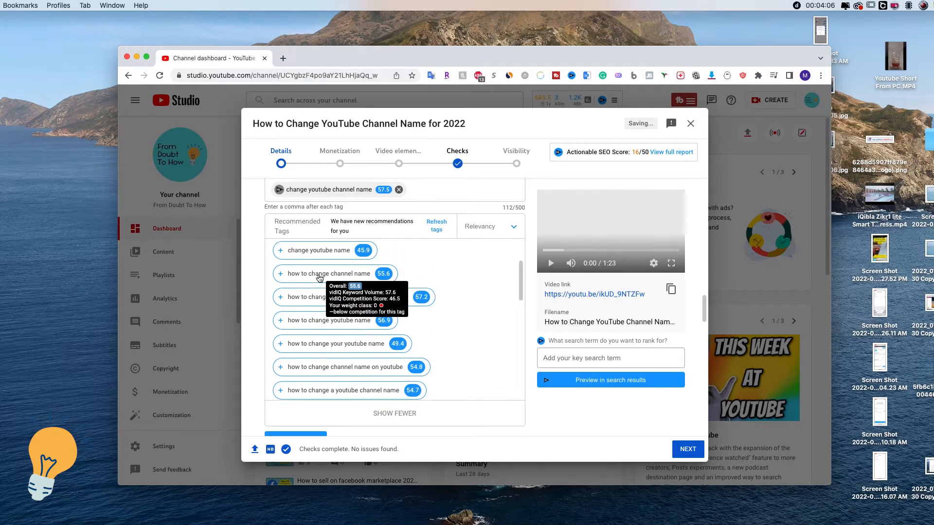
pyautogui.click(280, 275)
pyautogui.scroll(1, 278, 295)
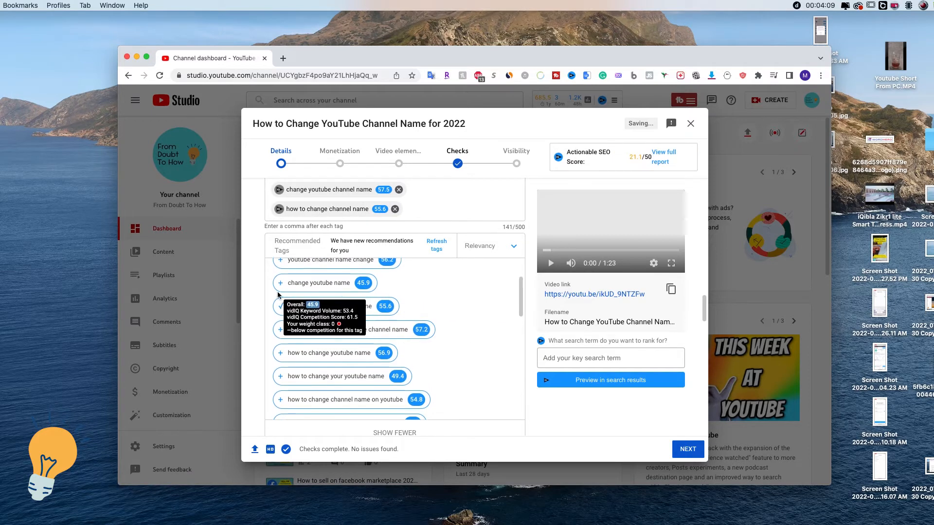
pyautogui.click(280, 283)
# Step: Add the recommended tag "youtube channel name change" to the video's tags
pyautogui.scroll(1, 446, 330)
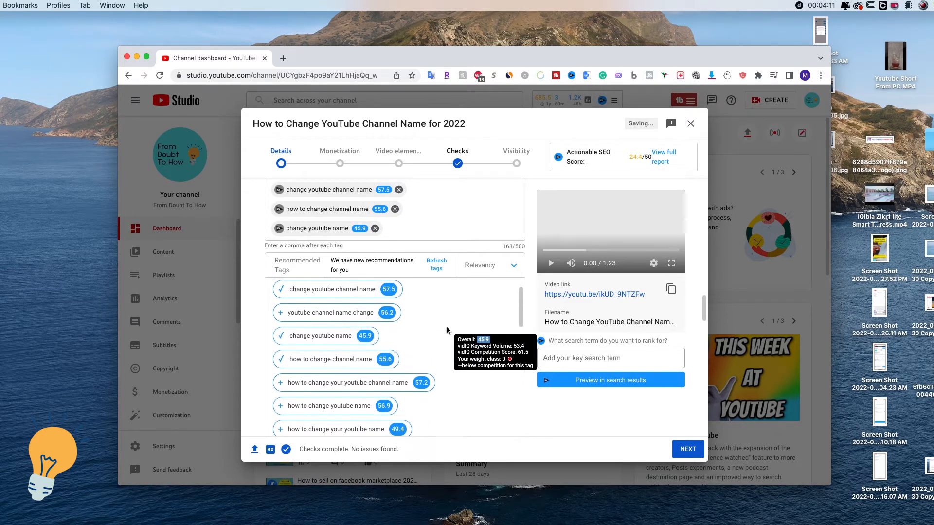
pyautogui.scroll(1, 446, 330)
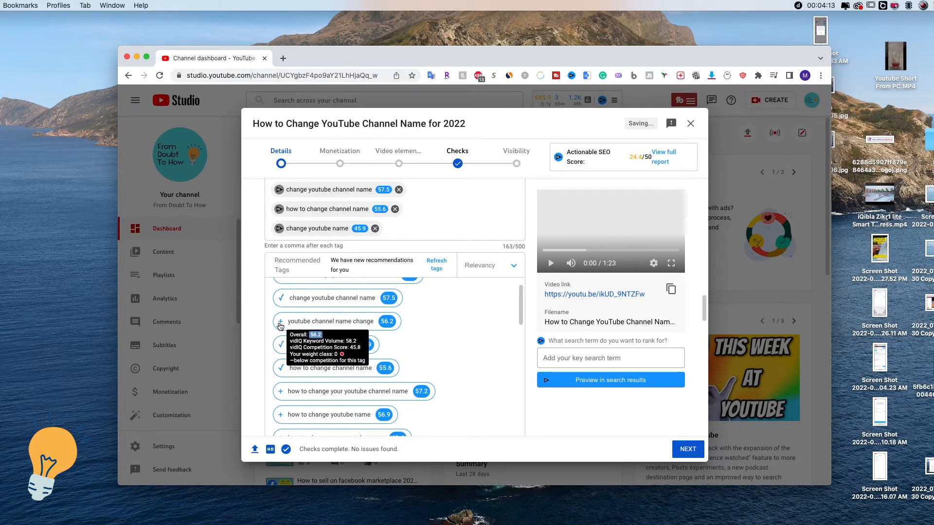
pyautogui.click(280, 324)
# Step: Check the score of the recommended tag "how to change your youtube channel name" and add it to the video's tags
pyautogui.scroll(-1, 530, 366)
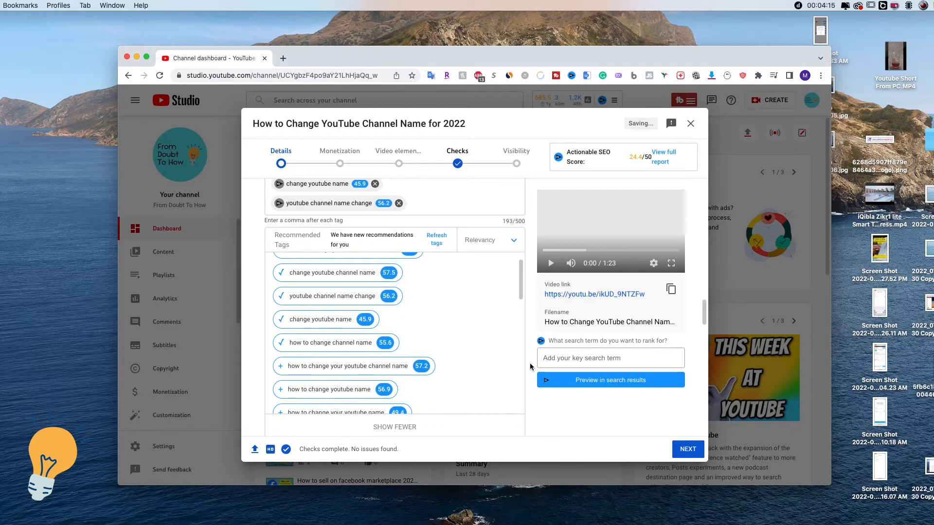
pyautogui.scroll(-1, 530, 366)
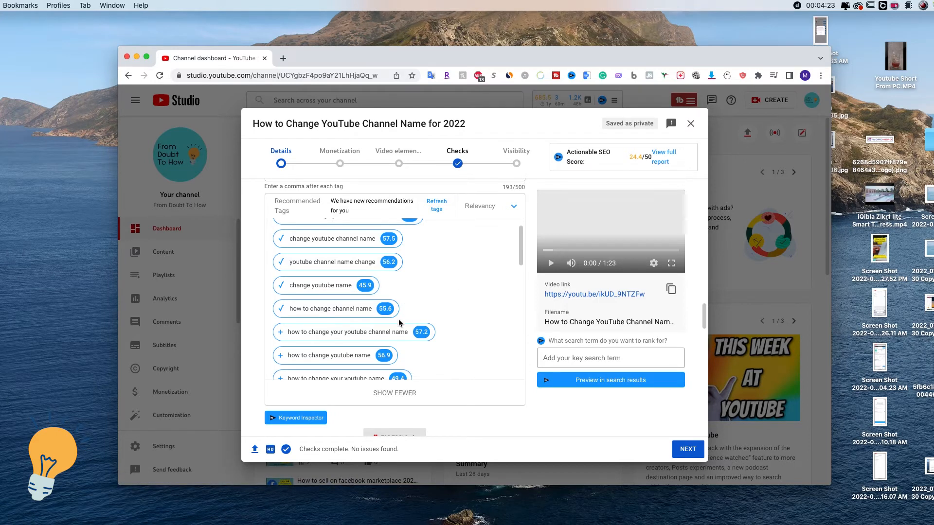
pyautogui.scroll(-3, 457, 314)
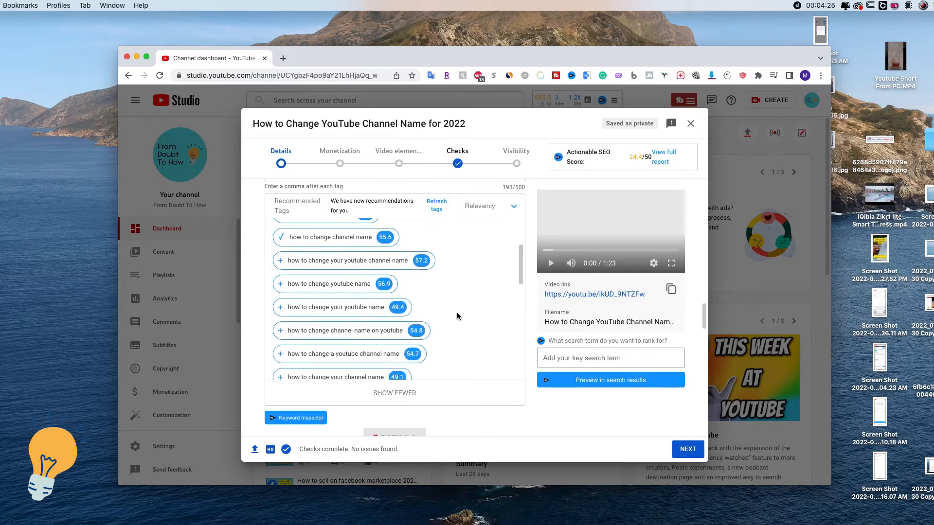
pyautogui.scroll(-1, 456, 312)
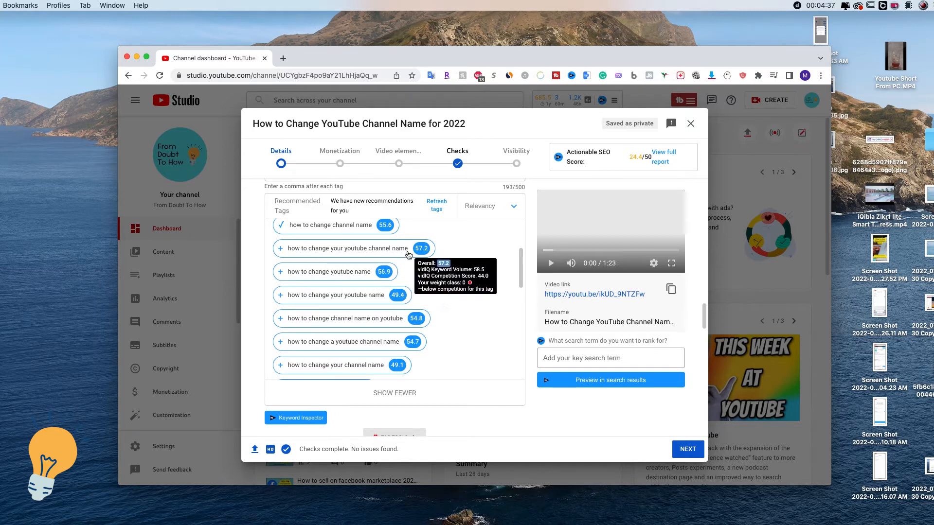
pyautogui.click(281, 249)
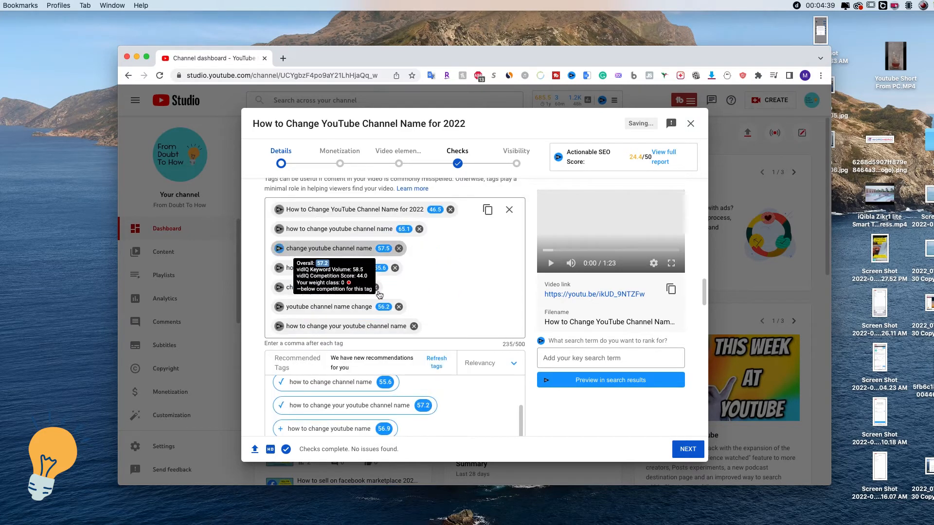
# Step: Compare the scores of the remaining suggestions and add the recommended tag "how to change youtube name"
pyautogui.scroll(-2, 530, 347)
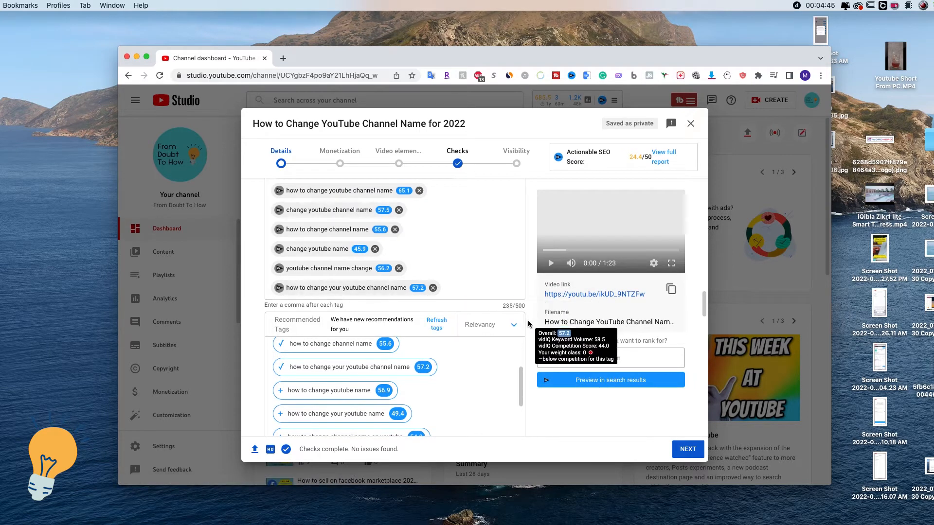
pyautogui.scroll(-3, 528, 323)
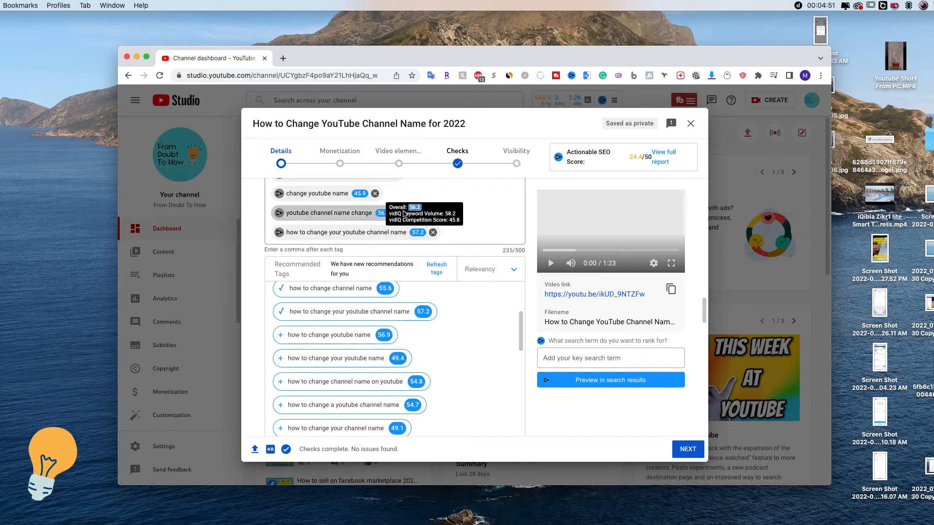
pyautogui.scroll(-4, 421, 299)
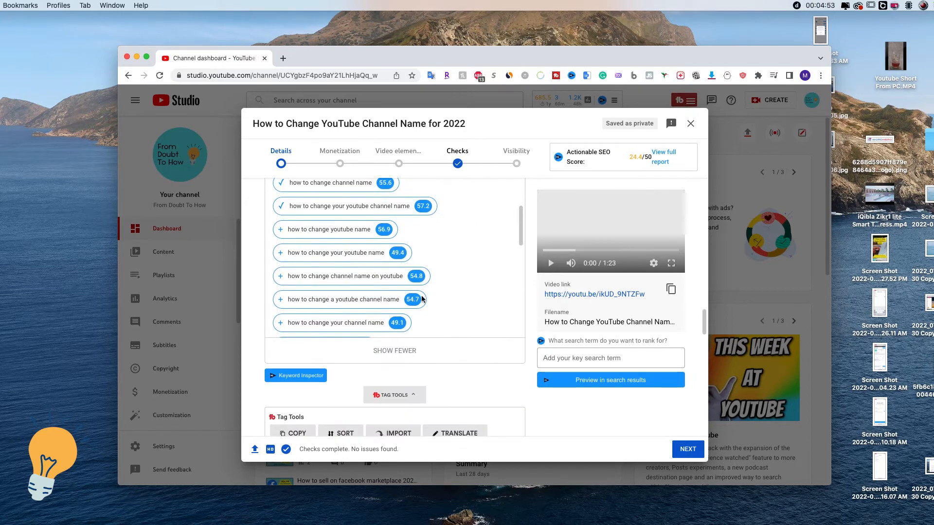
pyautogui.scroll(-1, 428, 299)
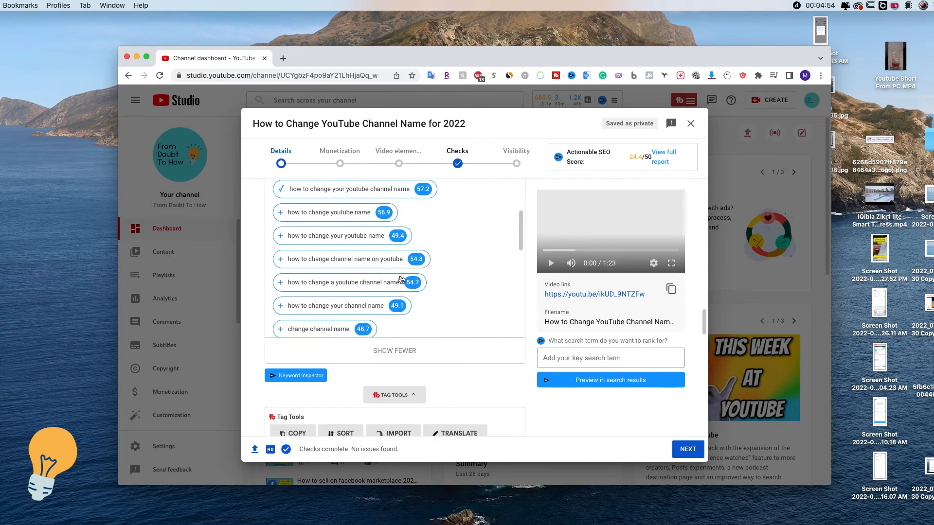
pyautogui.click(280, 215)
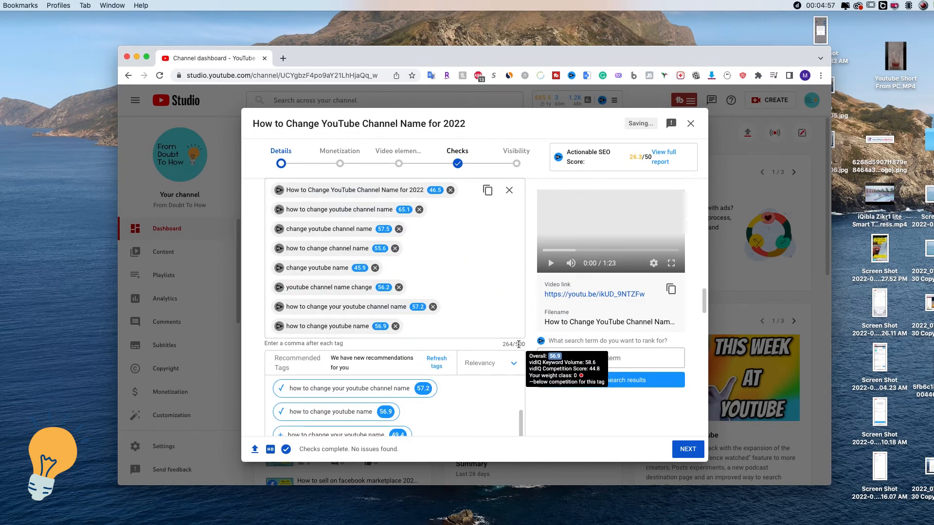
# Step: Check the tag field's character limit and add the recommended tag "how to change channel name on youtube"
pyautogui.moveTo(516, 344); pyautogui.dragTo(526, 343)
pyautogui.scroll(-4, 530, 350)
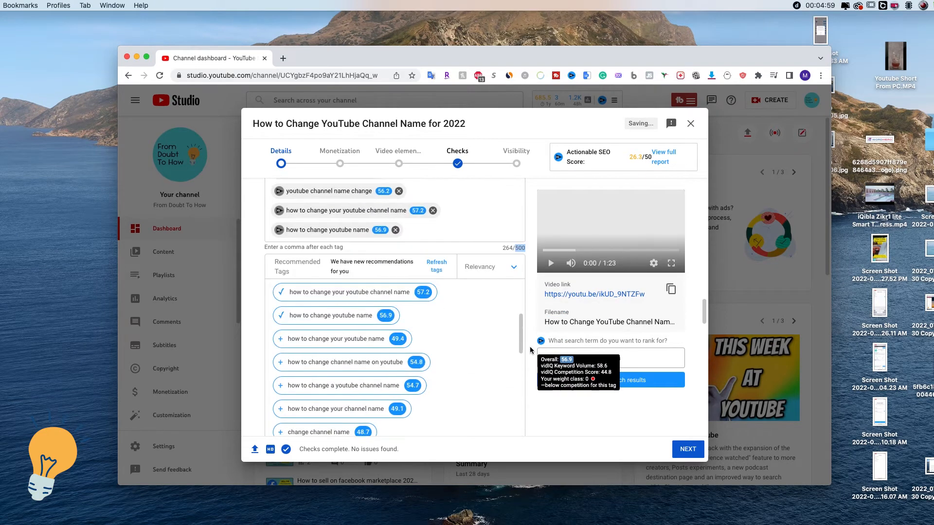
pyautogui.scroll(-2, 530, 350)
pyautogui.scroll(3, 527, 328)
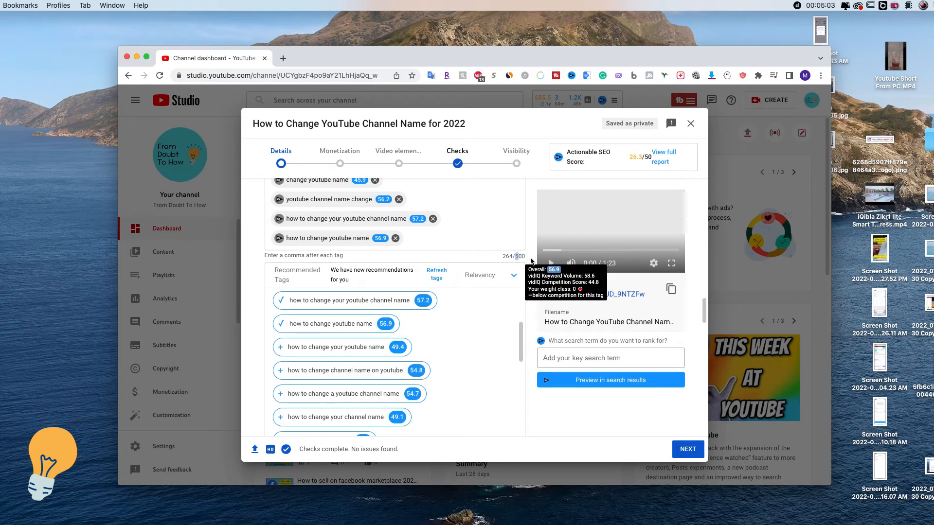
pyautogui.moveTo(530, 258); pyautogui.dragTo(527, 258)
pyautogui.click(527, 258)
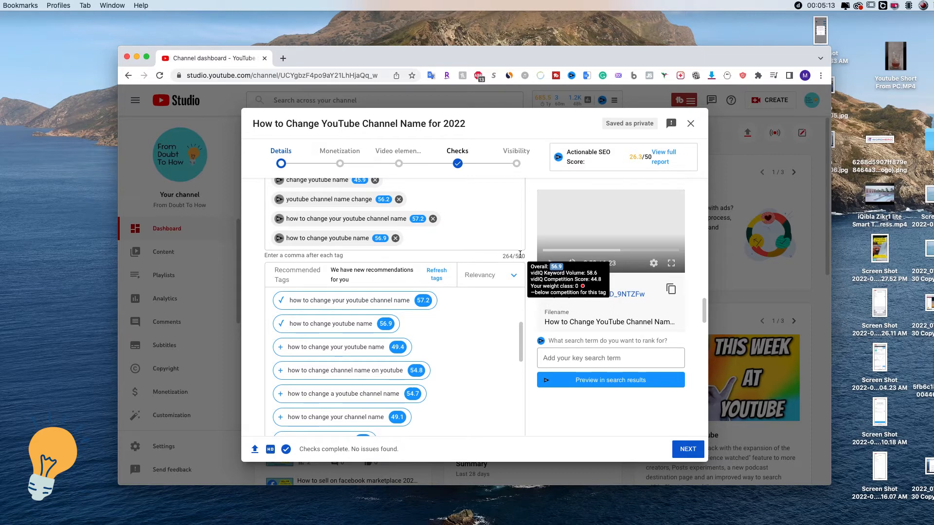
pyautogui.scroll(-3, 531, 267)
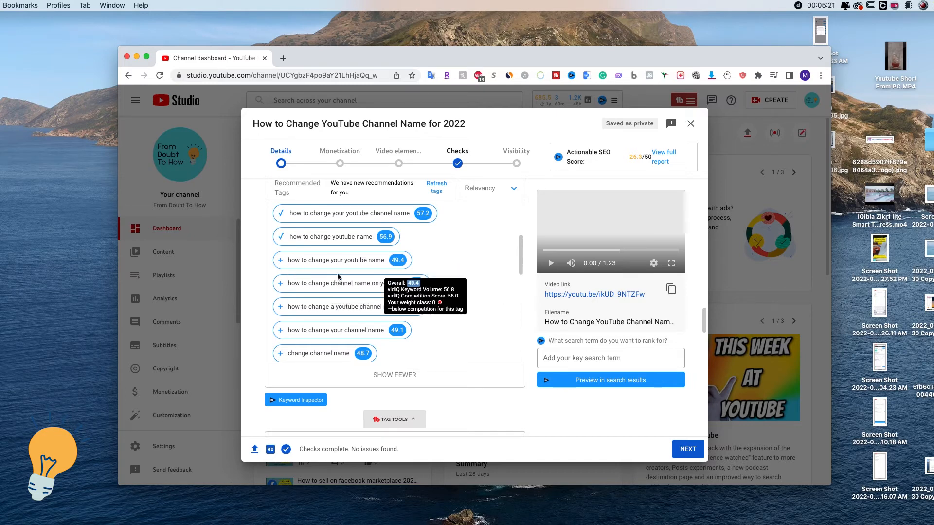
pyautogui.click(281, 284)
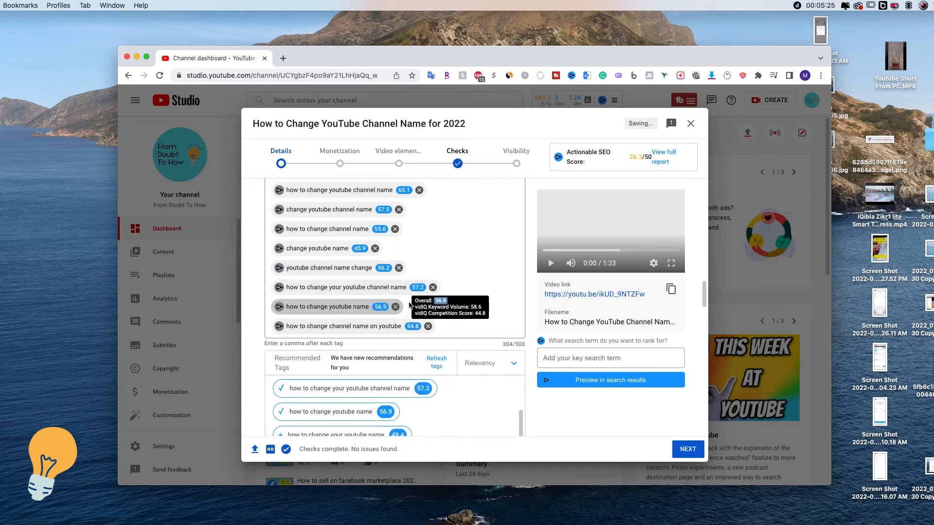
# Step: Look through the whole recommended tag list again and examine the keyword volume and competition scores of the tags already added
pyautogui.scroll(-5, 444, 318)
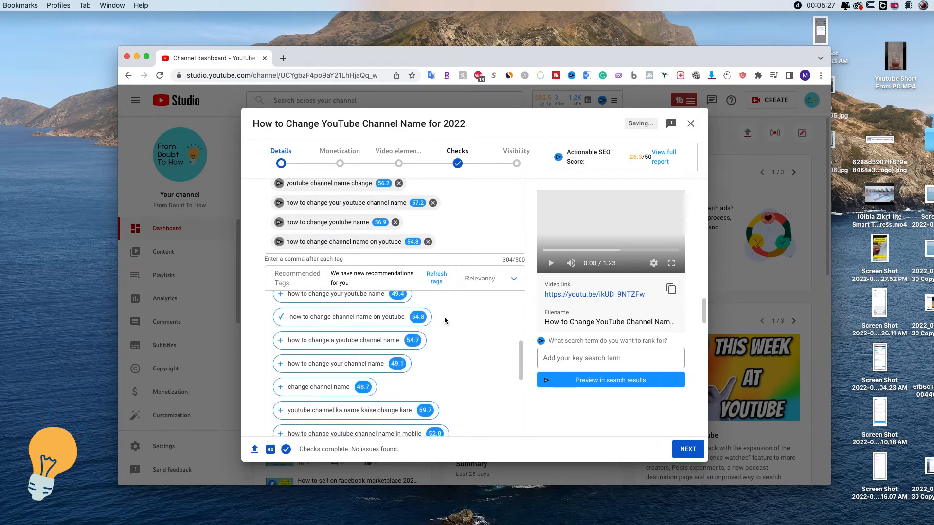
pyautogui.scroll(-3, 533, 331)
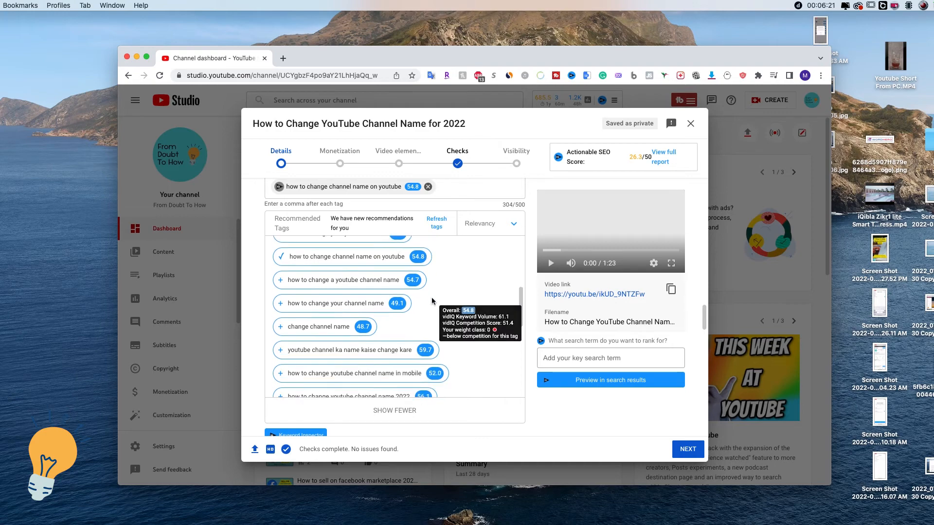
pyautogui.scroll(-5, 431, 296)
pyautogui.scroll(-4, 432, 300)
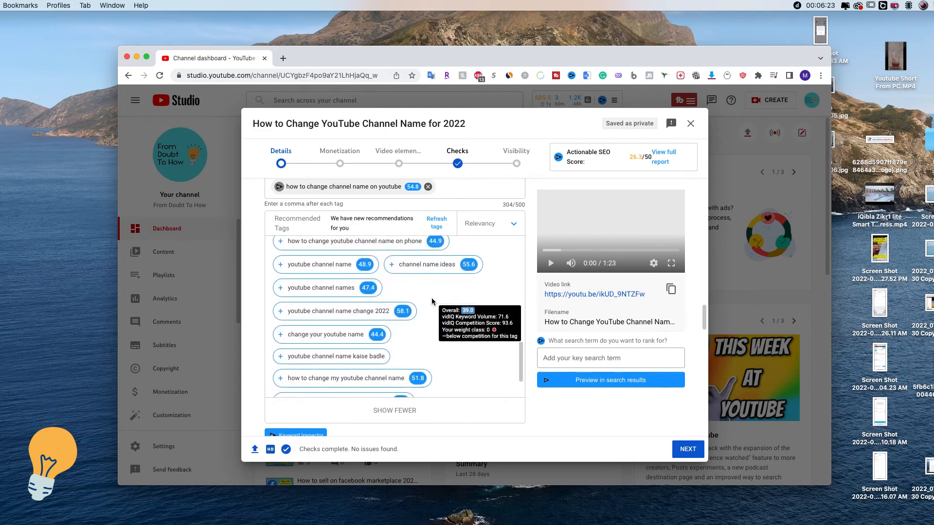
pyautogui.scroll(6, 432, 301)
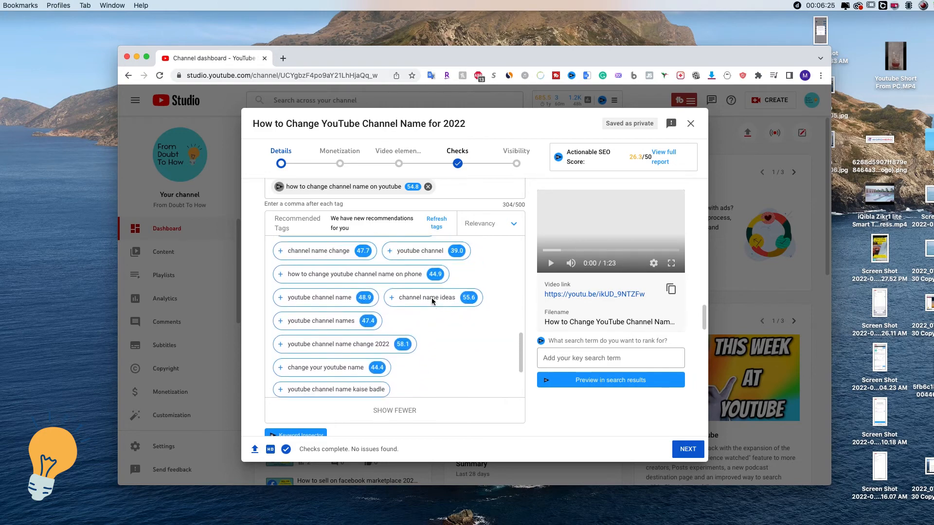
pyautogui.scroll(8, 432, 302)
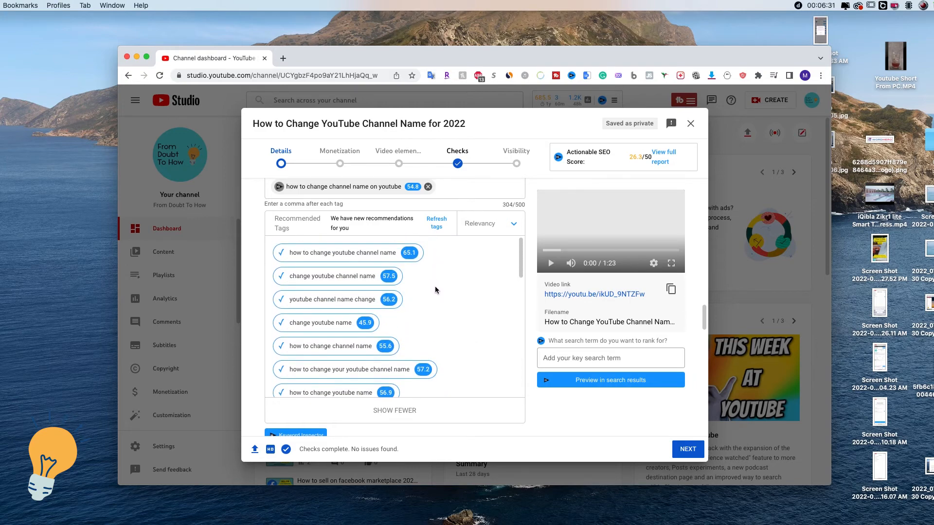
pyautogui.moveTo(412, 266)
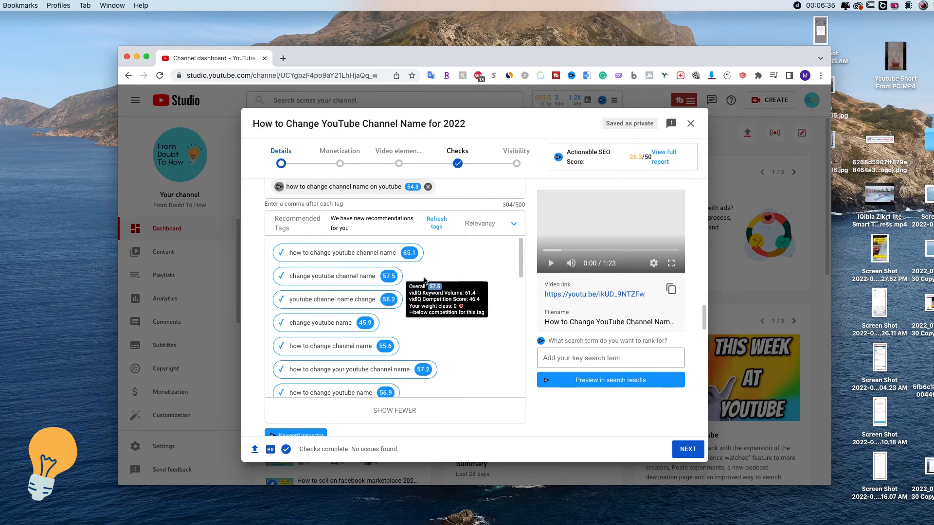
pyautogui.moveTo(330, 272)
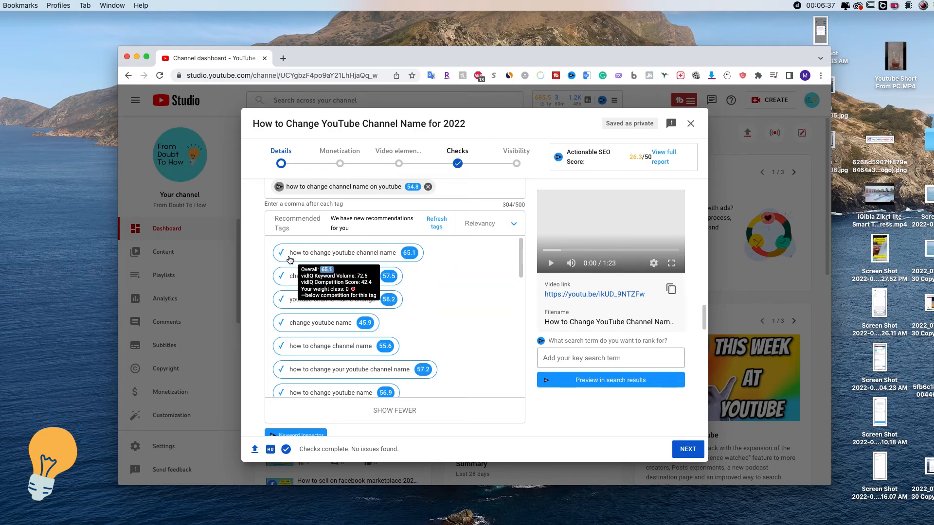
# Step: Copy the tag text "how to change youtube channel name" and log in to the vidIQ website in a new browser tab
pyautogui.moveTo(289, 253); pyautogui.dragTo(396, 259)
pyautogui.press('super+c')
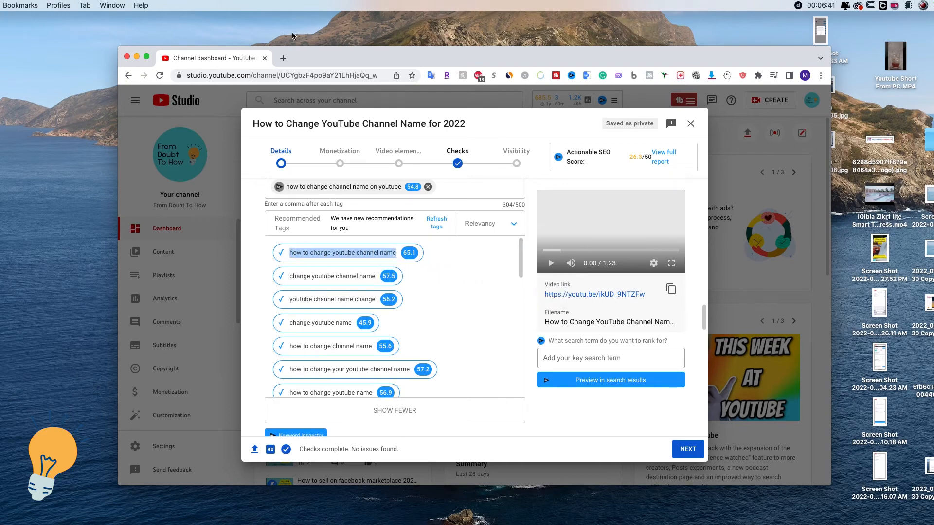
pyautogui.click(283, 59)
pyautogui.write('vid')
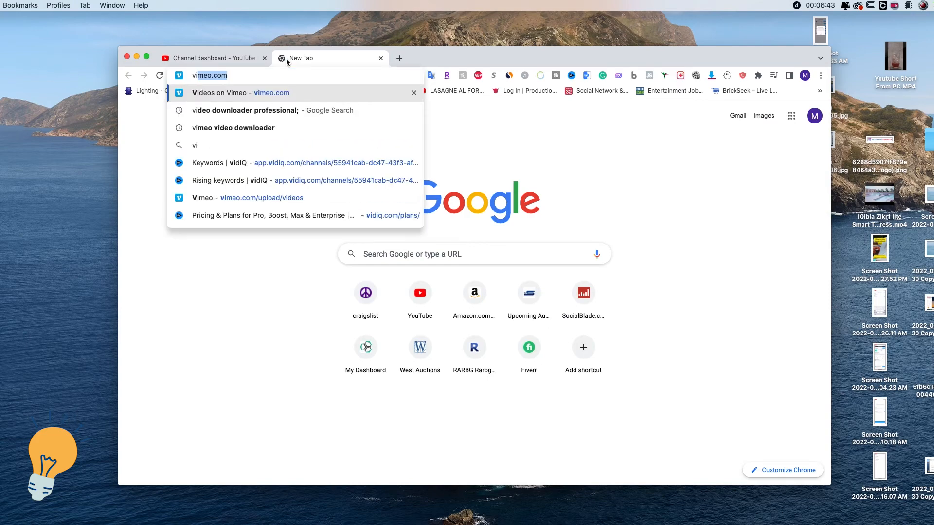
pyautogui.write('iq')
pyautogui.press('Return')
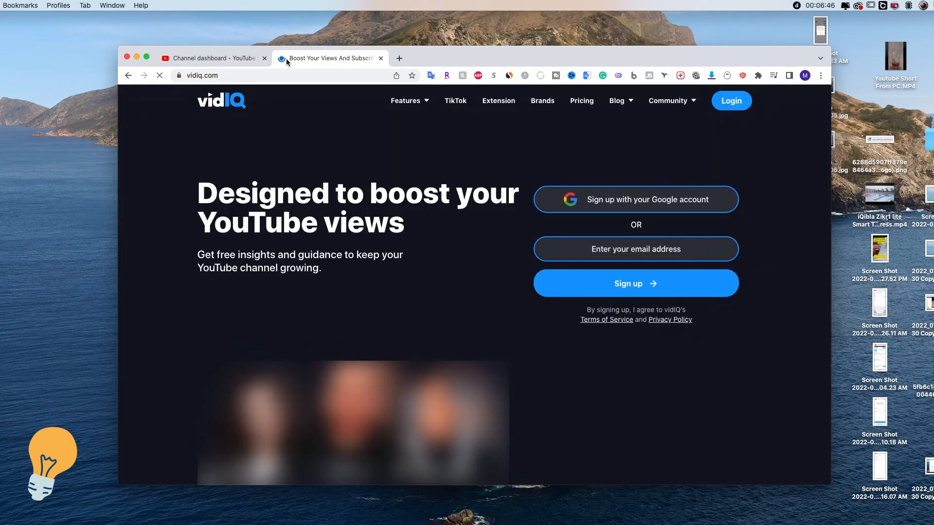
pyautogui.click(731, 101)
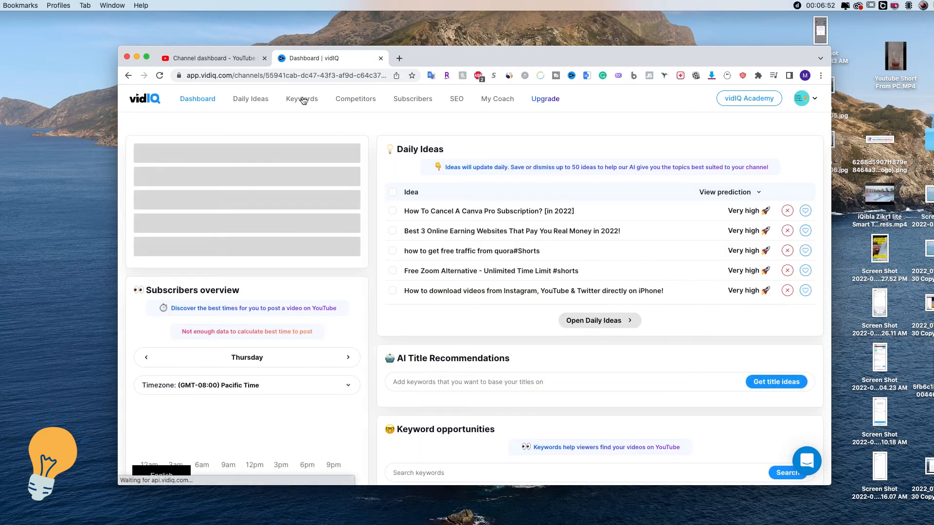
# Step: Look up the copied phrase "how to change youtube channel name" in vidIQ's Keywords tool
pyautogui.click(303, 99)
pyautogui.click(226, 167)
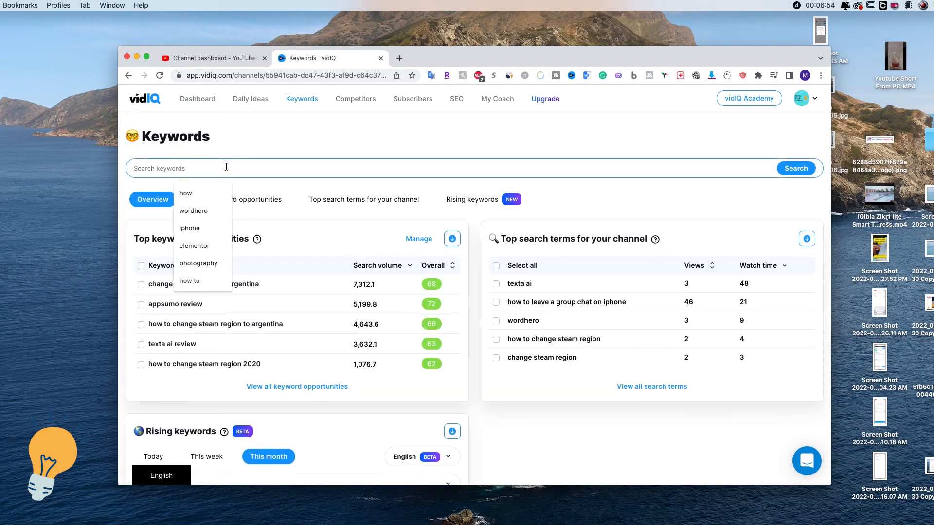
pyautogui.press('super+v')
pyautogui.press('Return')
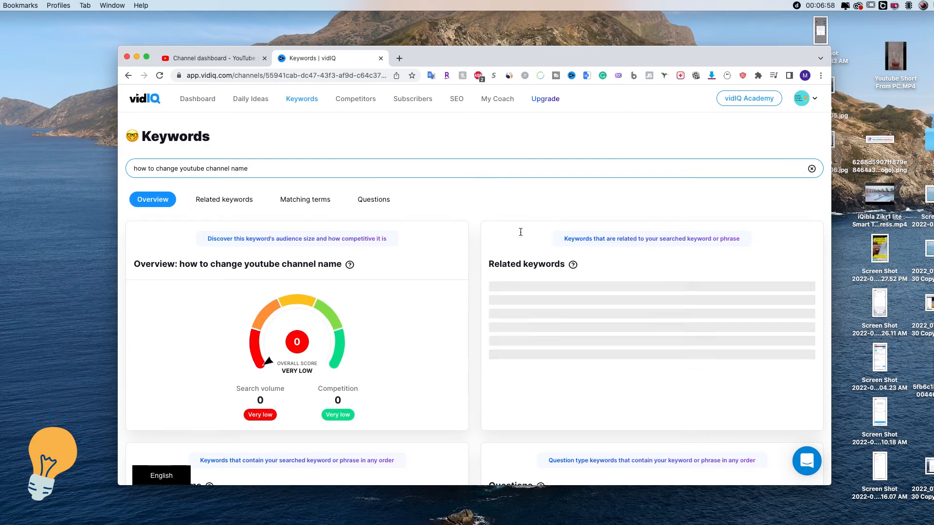
# Step: Examine the keyword's overall score, search volume and competition, along with the related keywords, matching terms and questions in the overview
pyautogui.scroll(-1, 464, 235)
pyautogui.scroll(-2, 464, 234)
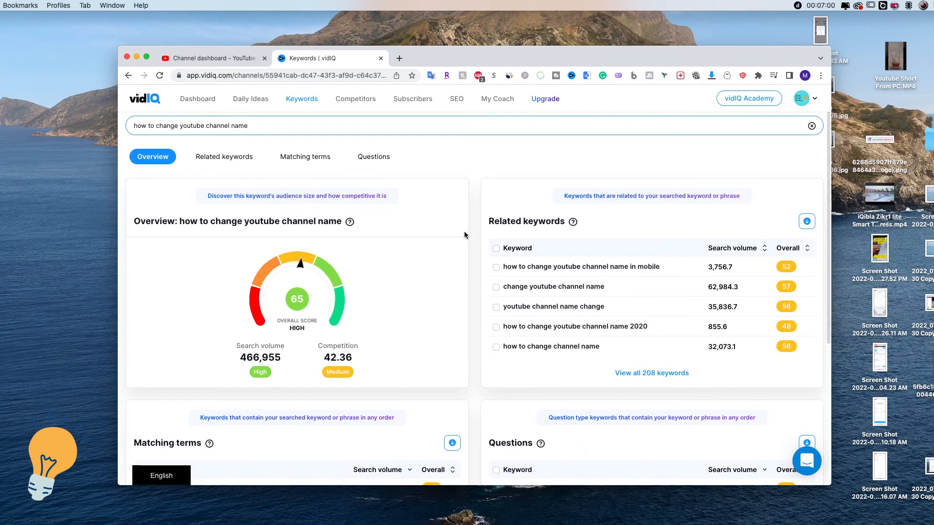
pyautogui.scroll(-1, 464, 232)
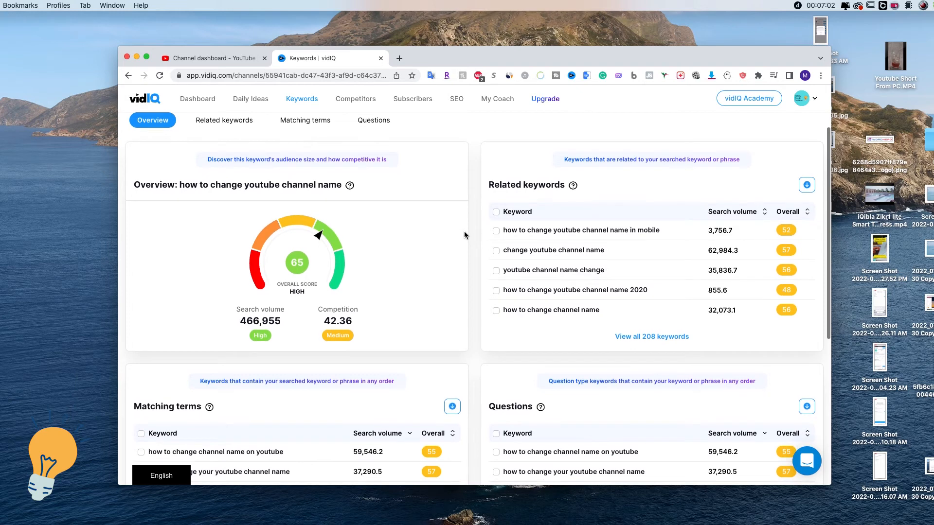
pyautogui.scroll(-1, 448, 228)
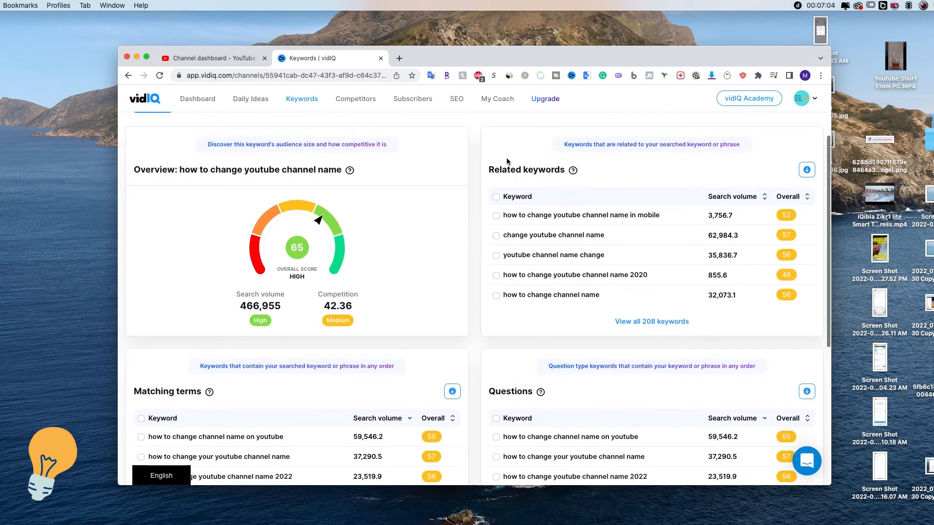
pyautogui.moveTo(488, 170); pyautogui.dragTo(565, 169)
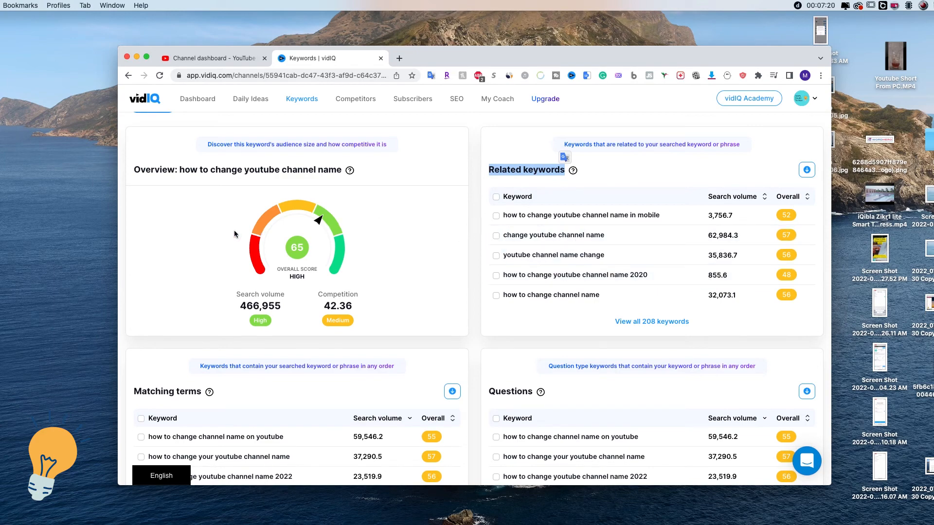
# Step: Compare the recommended tags in YouTube Studio with the keyword overview on the vidIQ website
pyautogui.click(224, 58)
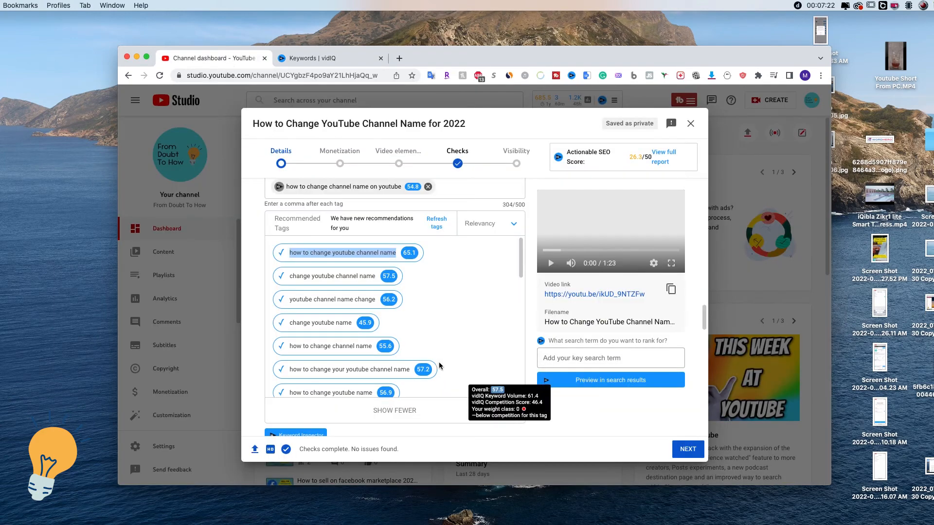
pyautogui.click(325, 60)
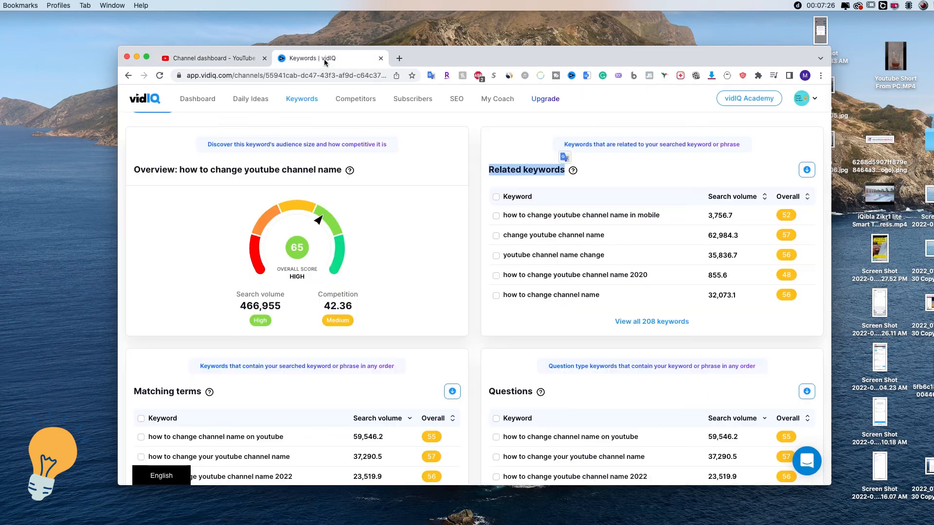
pyautogui.scroll(3, 394, 170)
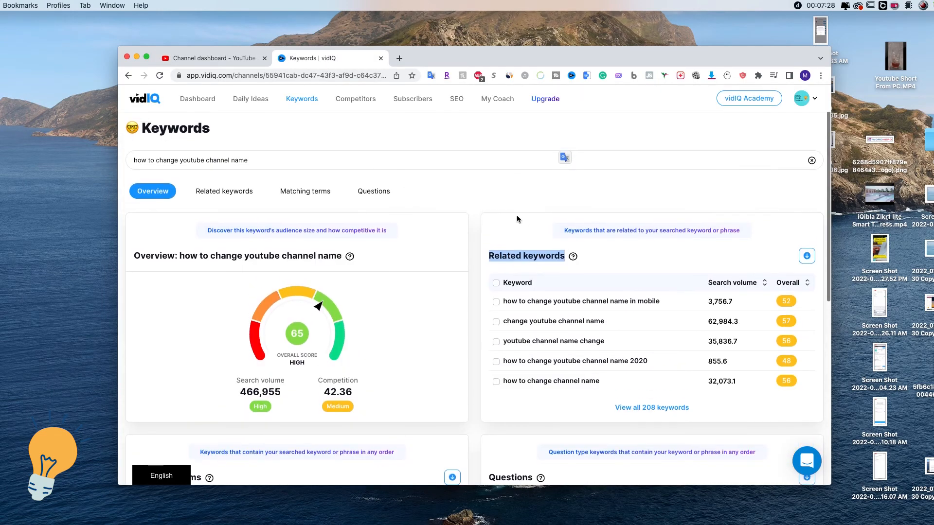
pyautogui.scroll(-10, 476, 226)
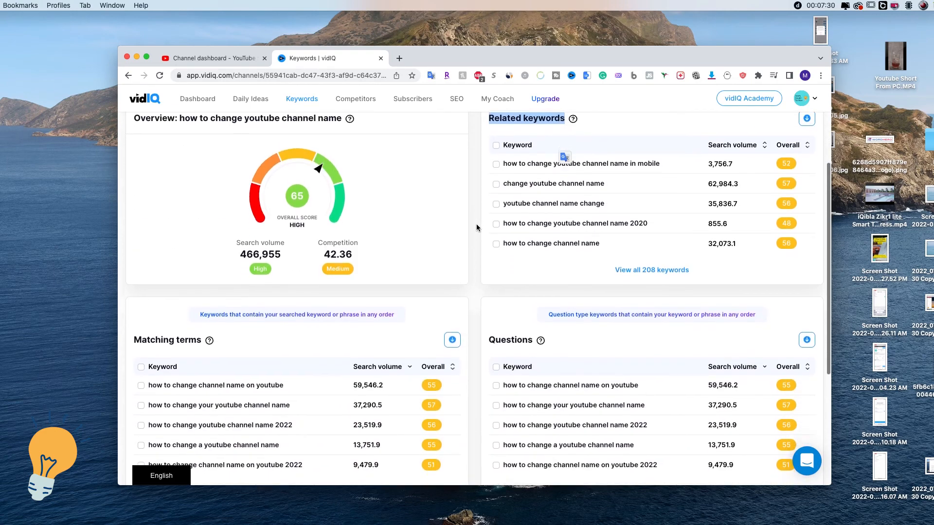
pyautogui.scroll(10, 477, 226)
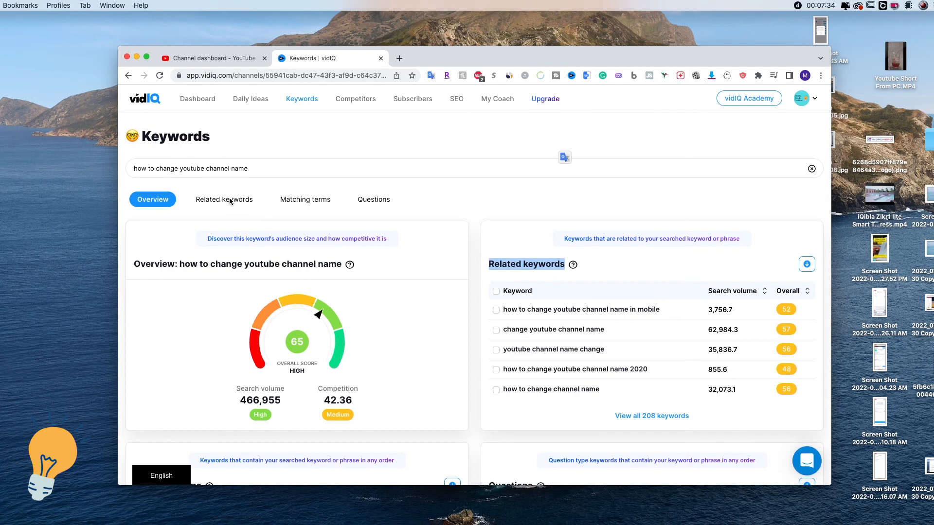
# Step: Open the full related keywords list and examine the related scores, search volumes, competition and overall scores
pyautogui.click(229, 200)
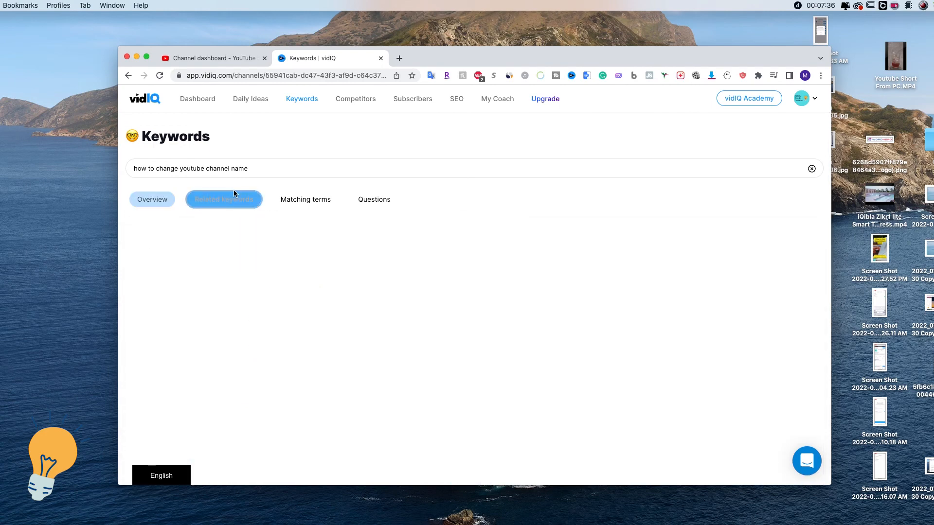
pyautogui.scroll(-5, 362, 239)
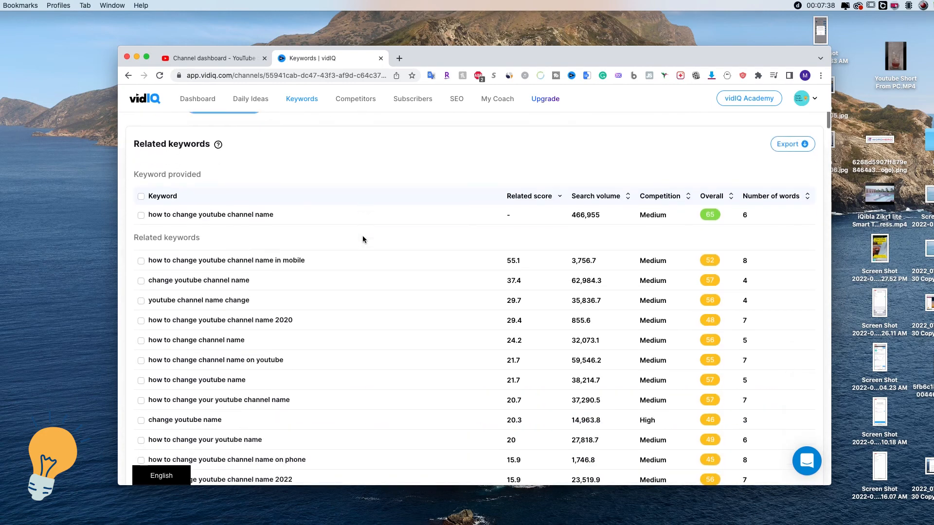
pyautogui.scroll(-4, 362, 240)
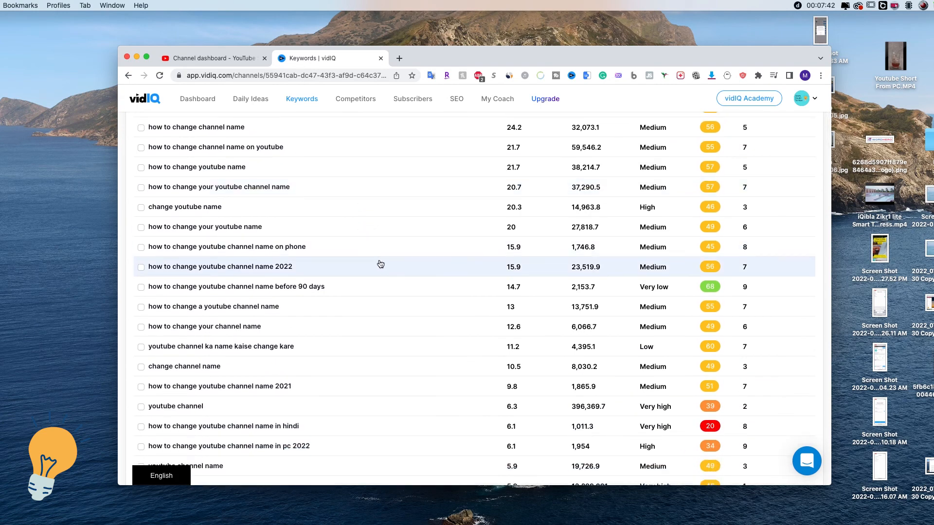
pyautogui.scroll(-3, 387, 266)
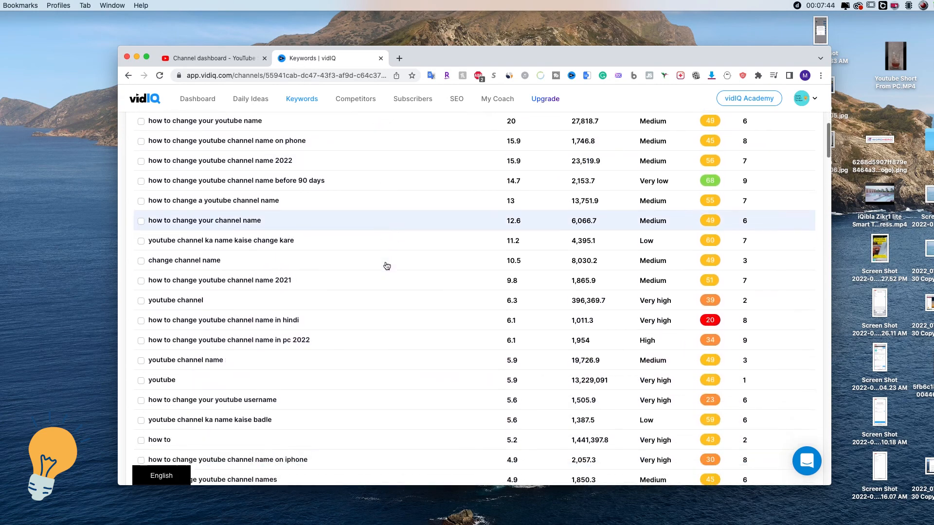
pyautogui.scroll(10, 386, 266)
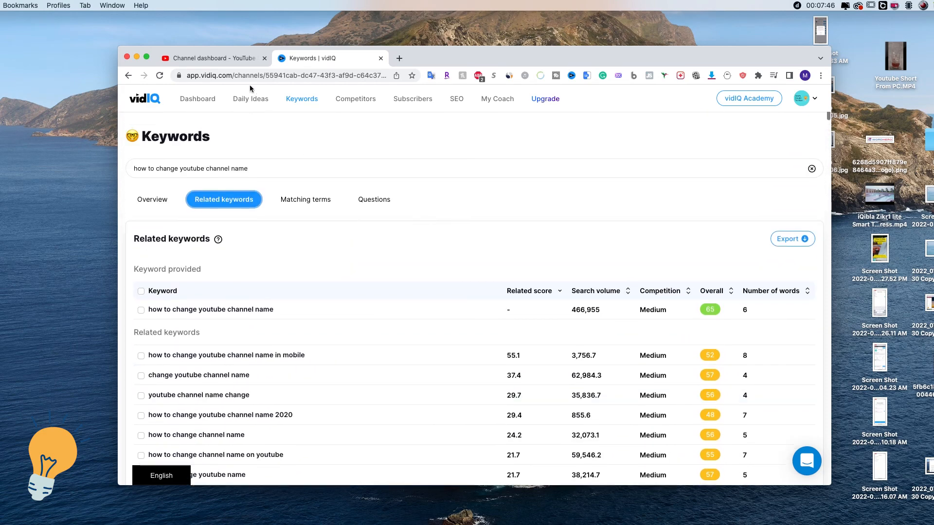
# Step: Switch back to YouTube Studio and look through the recommended tags and their scores for the video
pyautogui.click(229, 61)
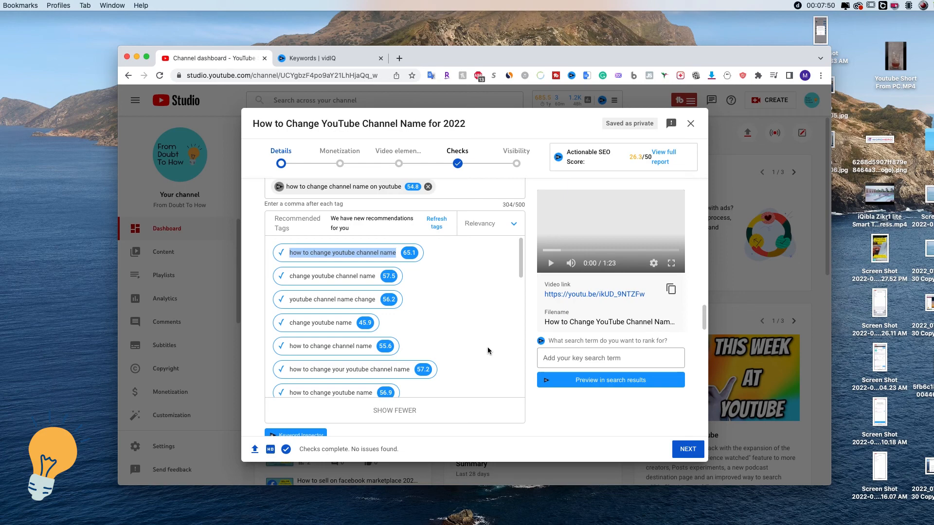
pyautogui.scroll(-1, 488, 350)
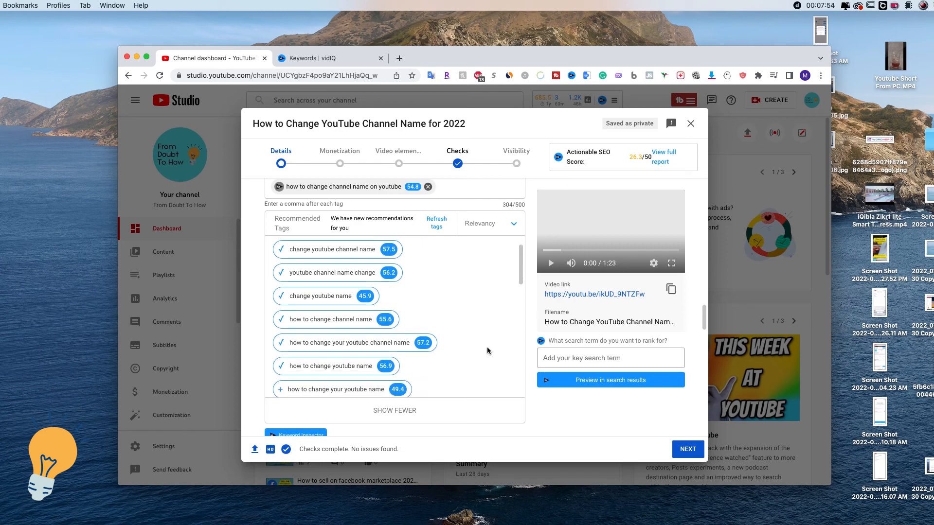
pyautogui.scroll(-5, 488, 350)
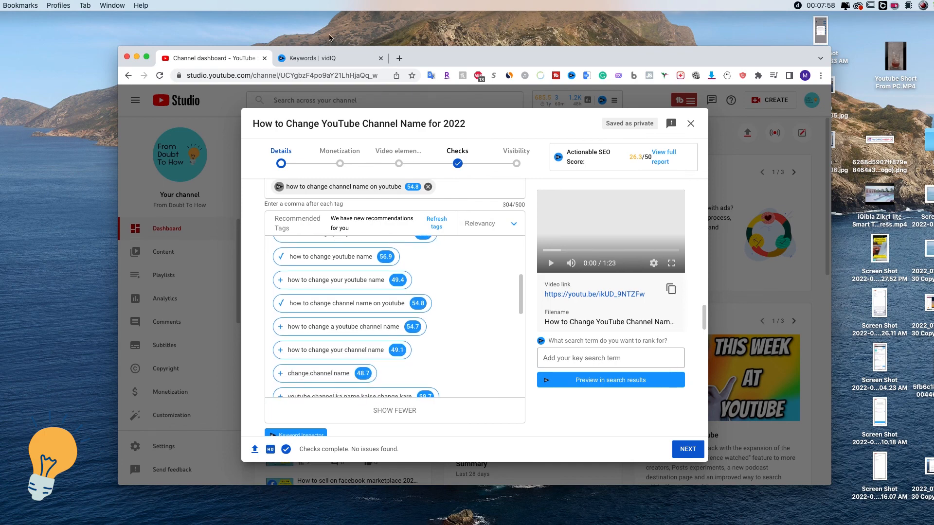
# Step: Revisit the keyword search page on the vidIQ website and return to the video's tags in YouTube Studio
pyautogui.click(327, 58)
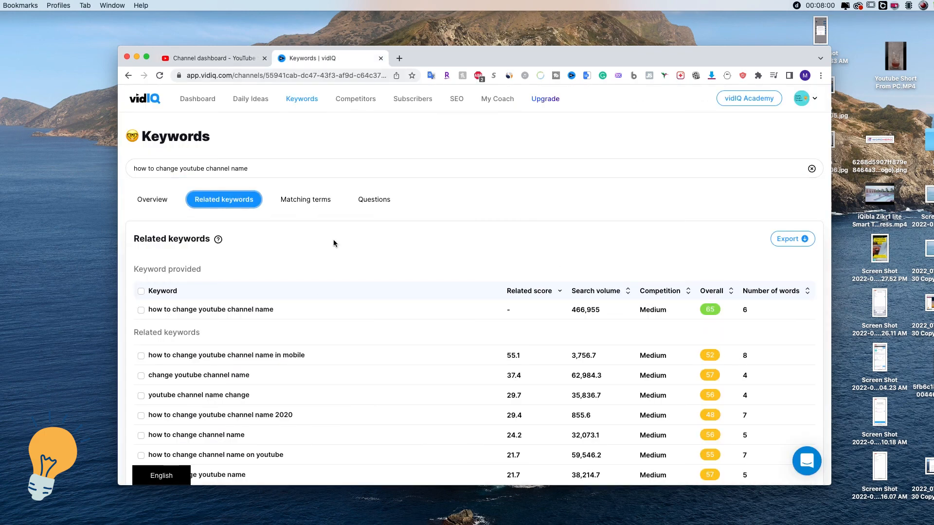
pyautogui.moveTo(210, 137); pyautogui.dragTo(141, 143)
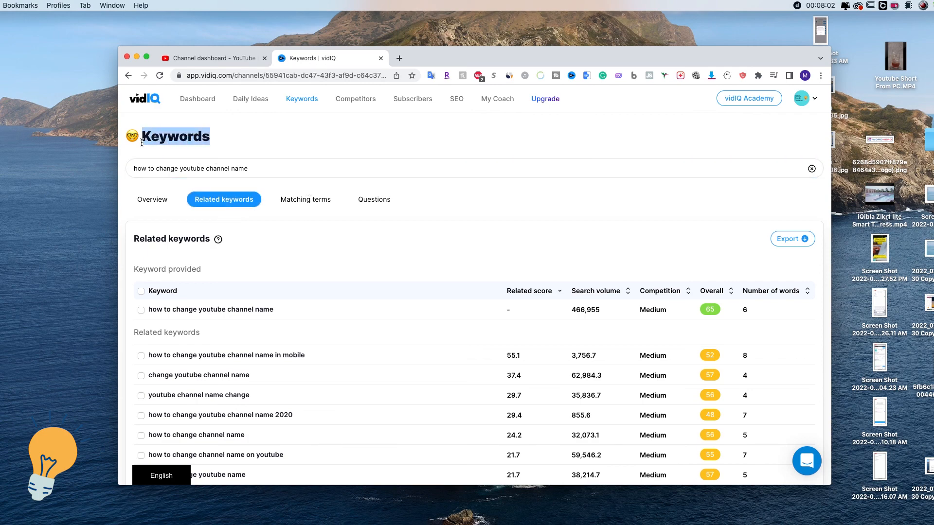
pyautogui.click(343, 167)
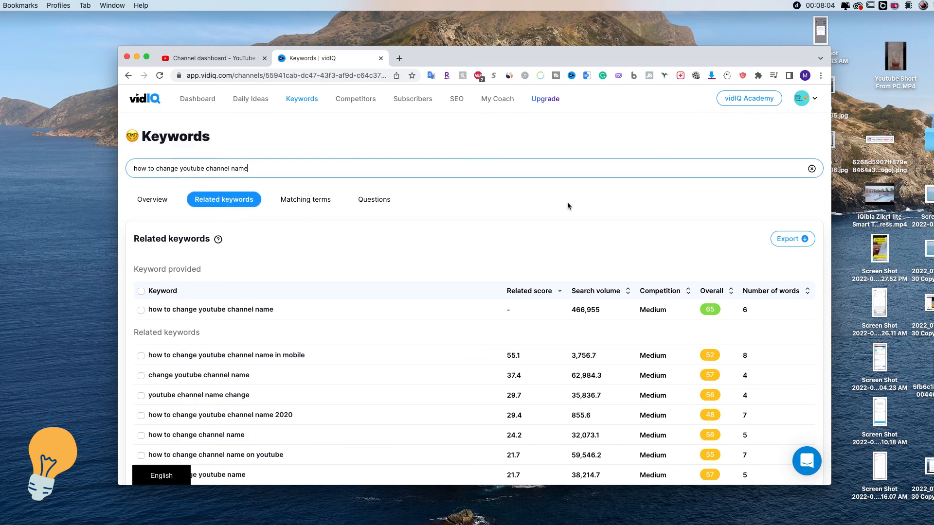
pyautogui.click(235, 59)
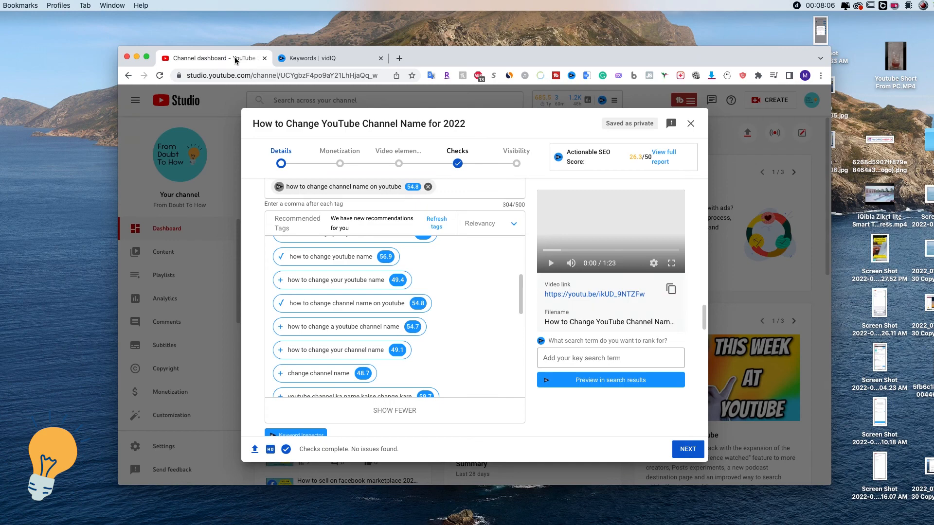